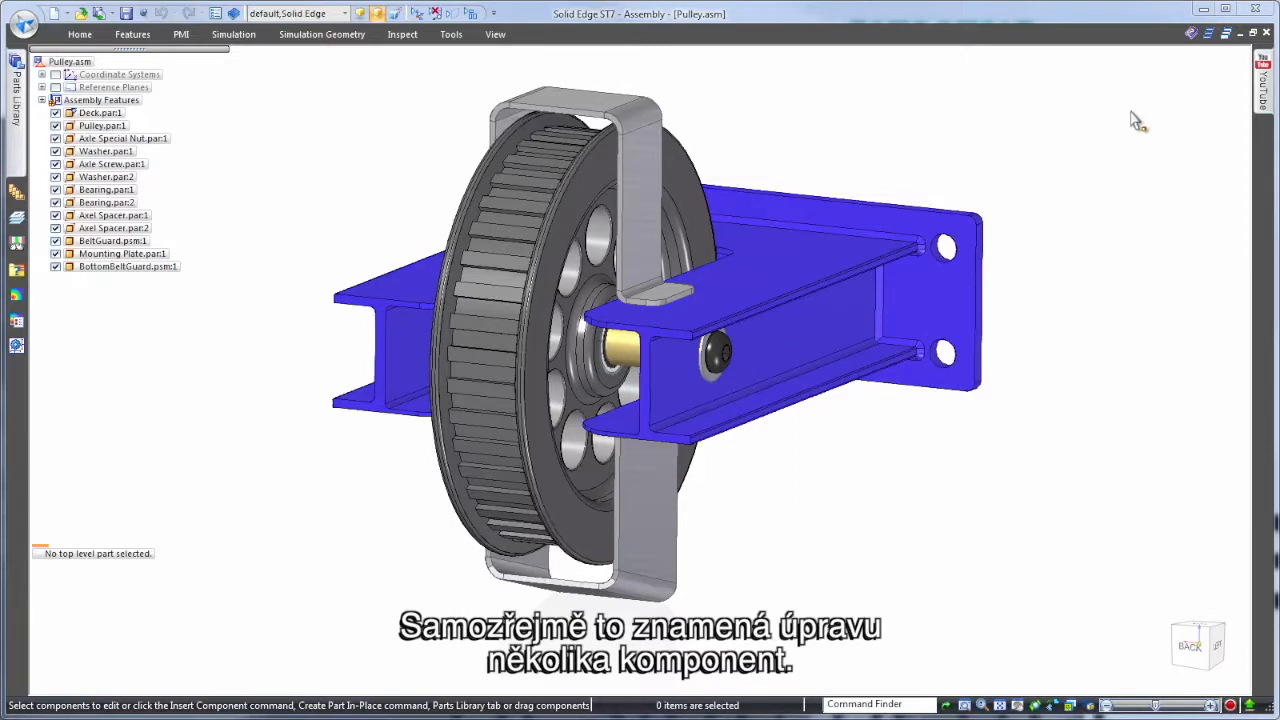
- Open Pulley.par:1 for in-place editing within the assembly
middle_drag(1131, 112, 1038, 120)
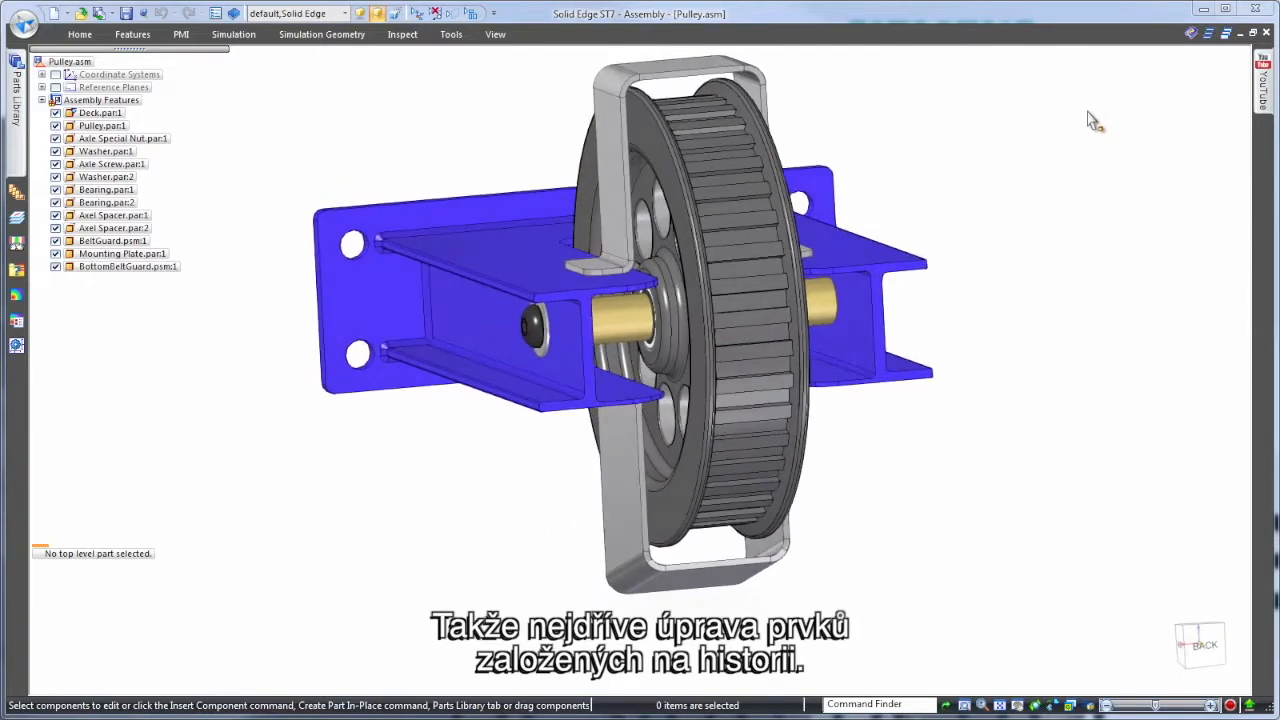
click(805, 152)
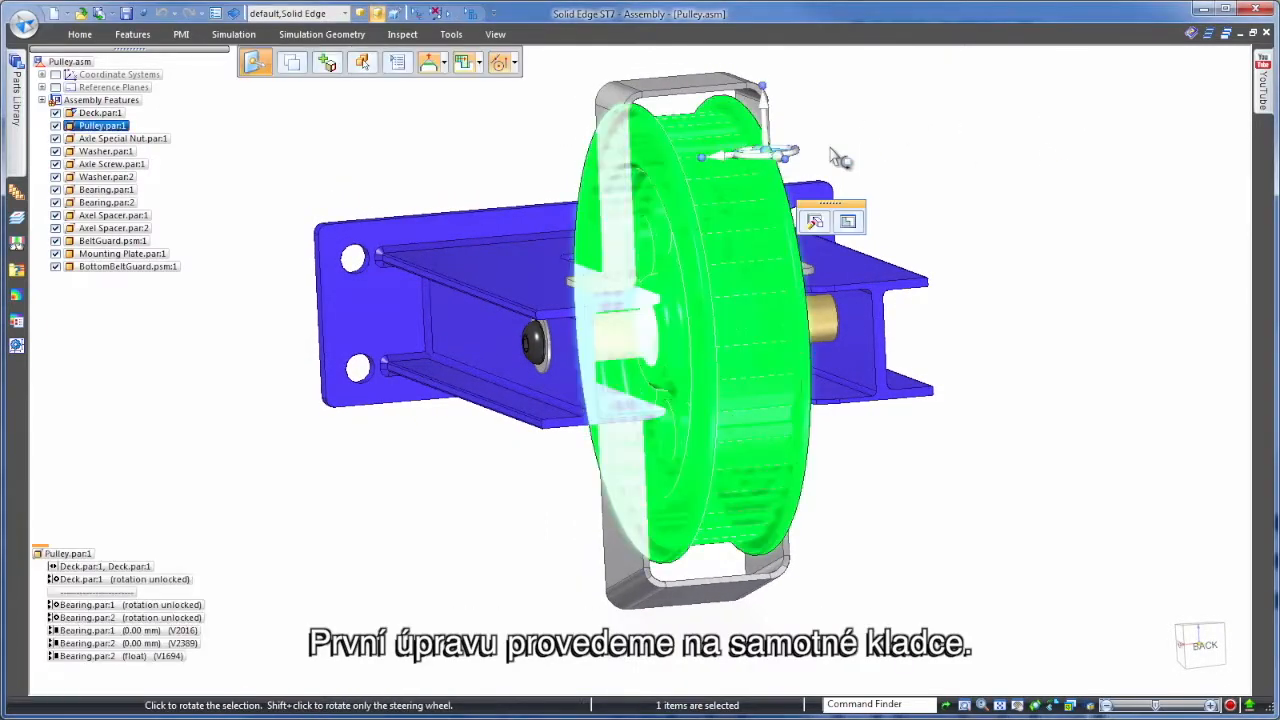
click(848, 222)
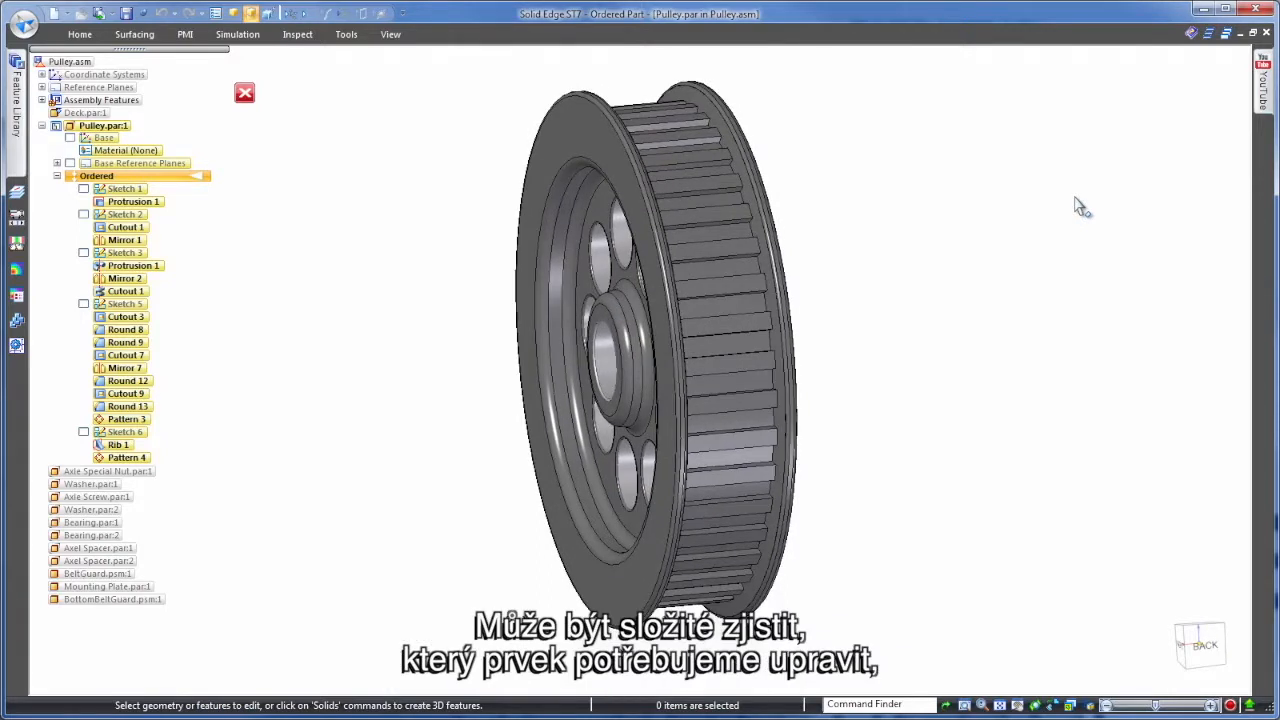
- Try to widen the pulley by dynamically editing its base protrusion's width dimension, and undo the change
click(577, 127)
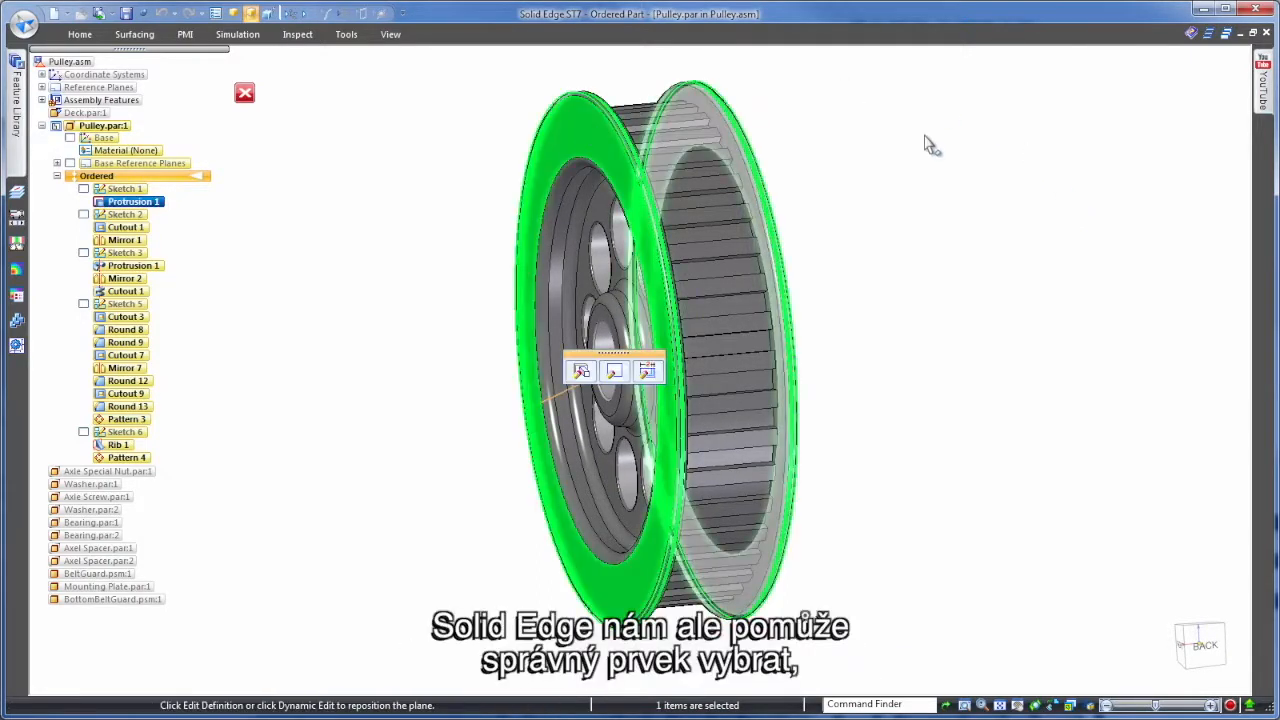
click(650, 374)
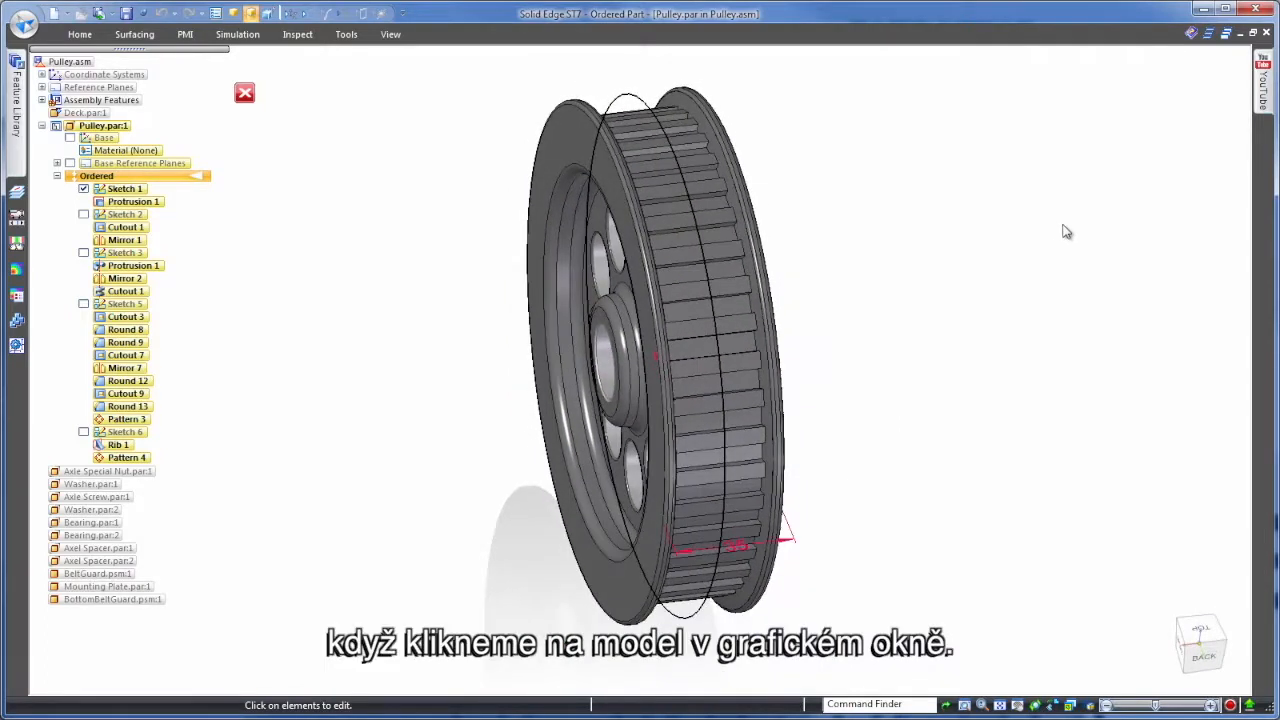
click(740, 548)
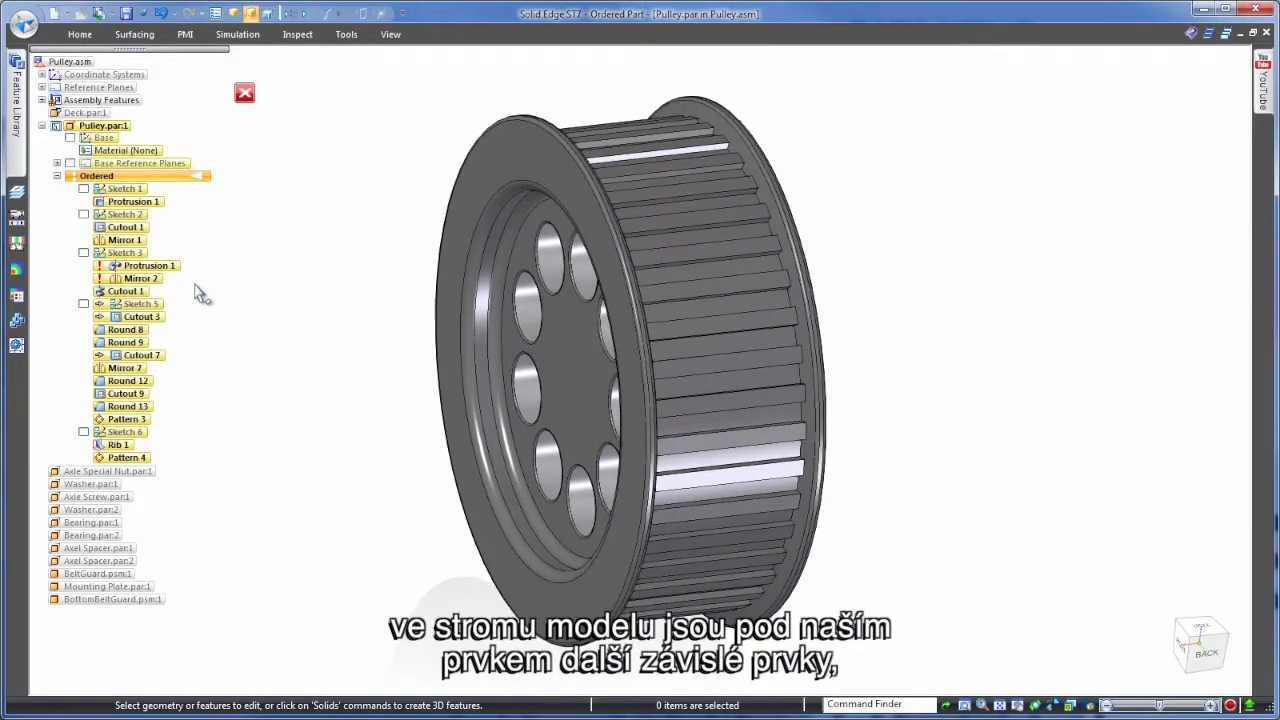
click(160, 13)
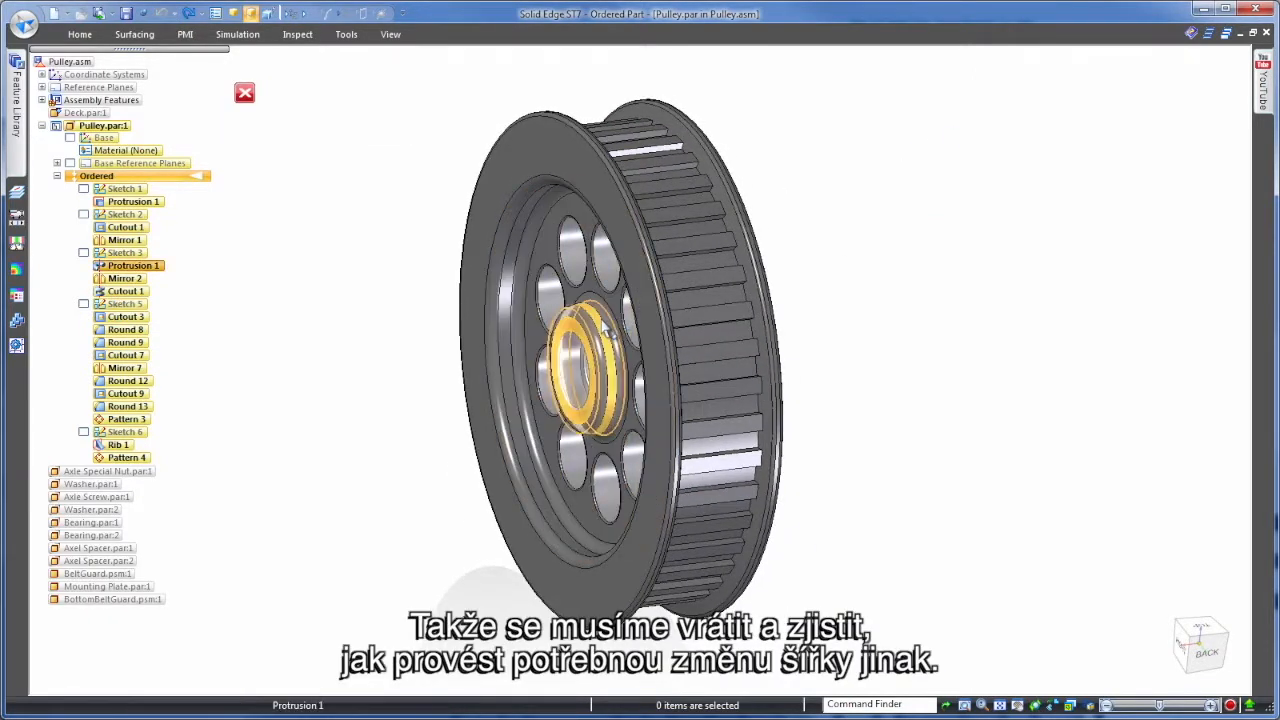
- Dynamically edit the pulley's hub protrusion and set its axial length dimension to 20 mm
click(605, 330)
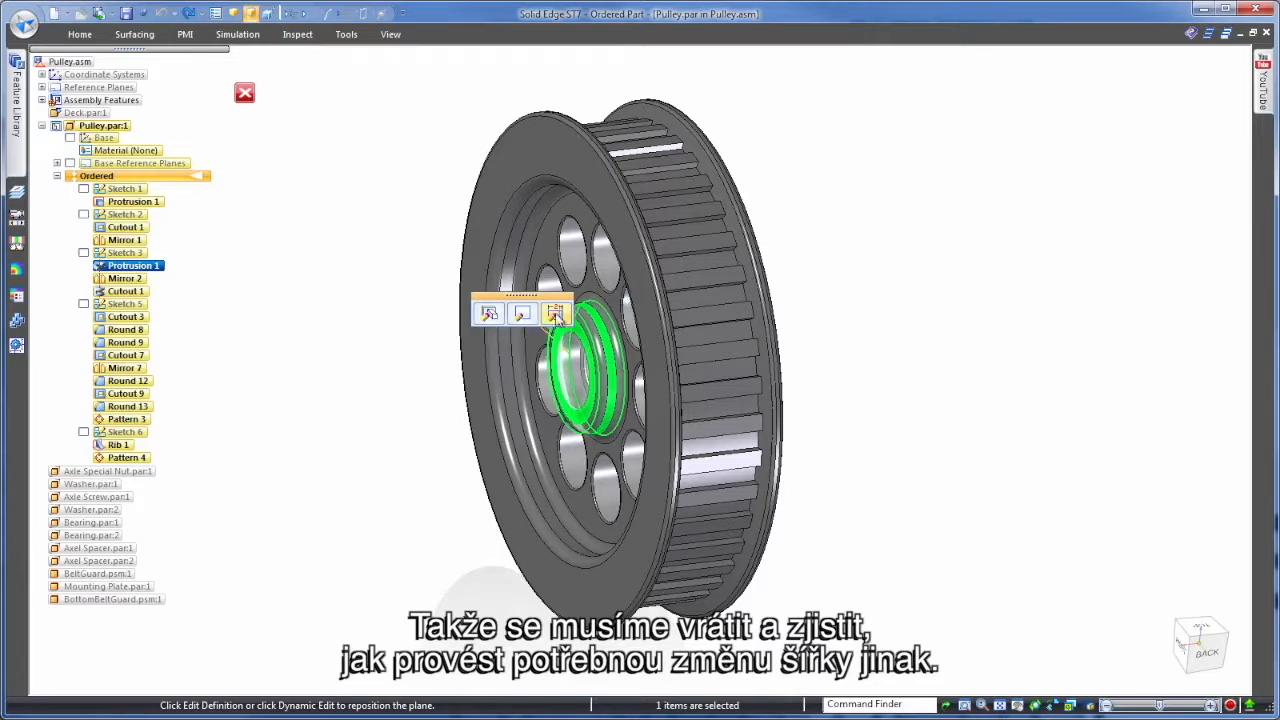
click(555, 314)
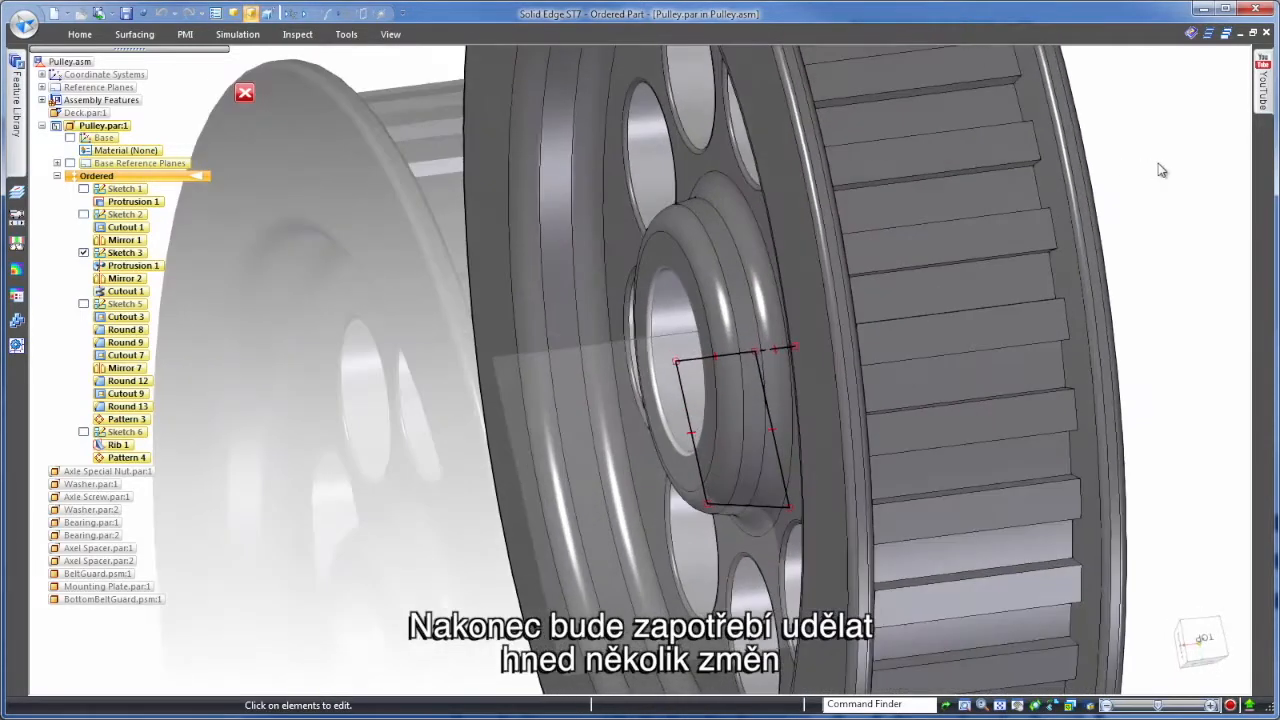
click(728, 328)
text(20)
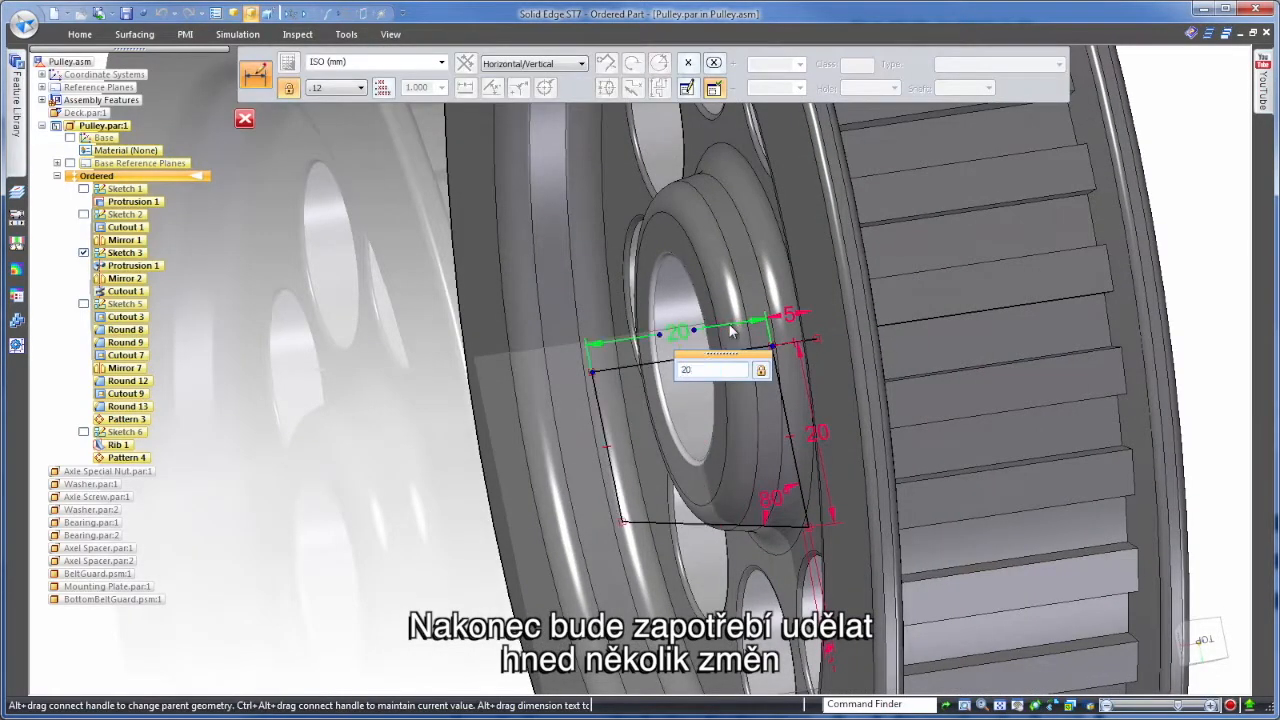
key(Return)
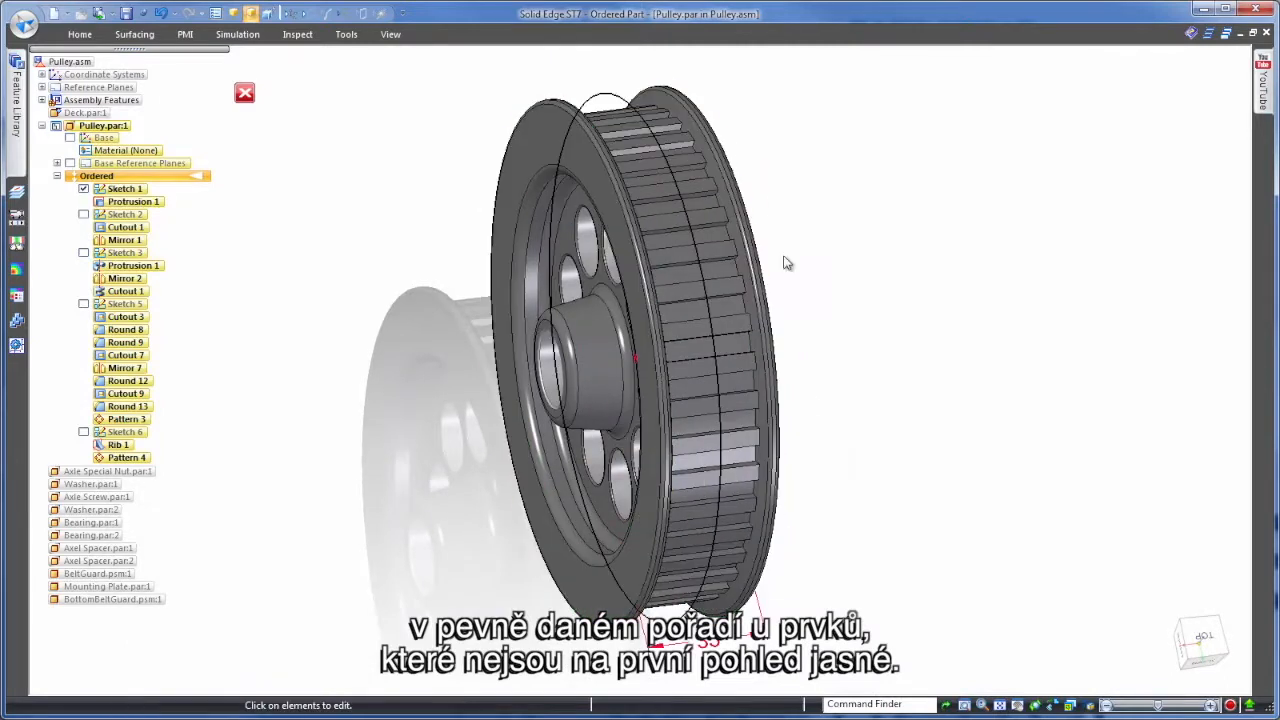
- Increase the width dimension of the pulley's base protrusion and dynamically edit the recessed side cutout to match
click(718, 643)
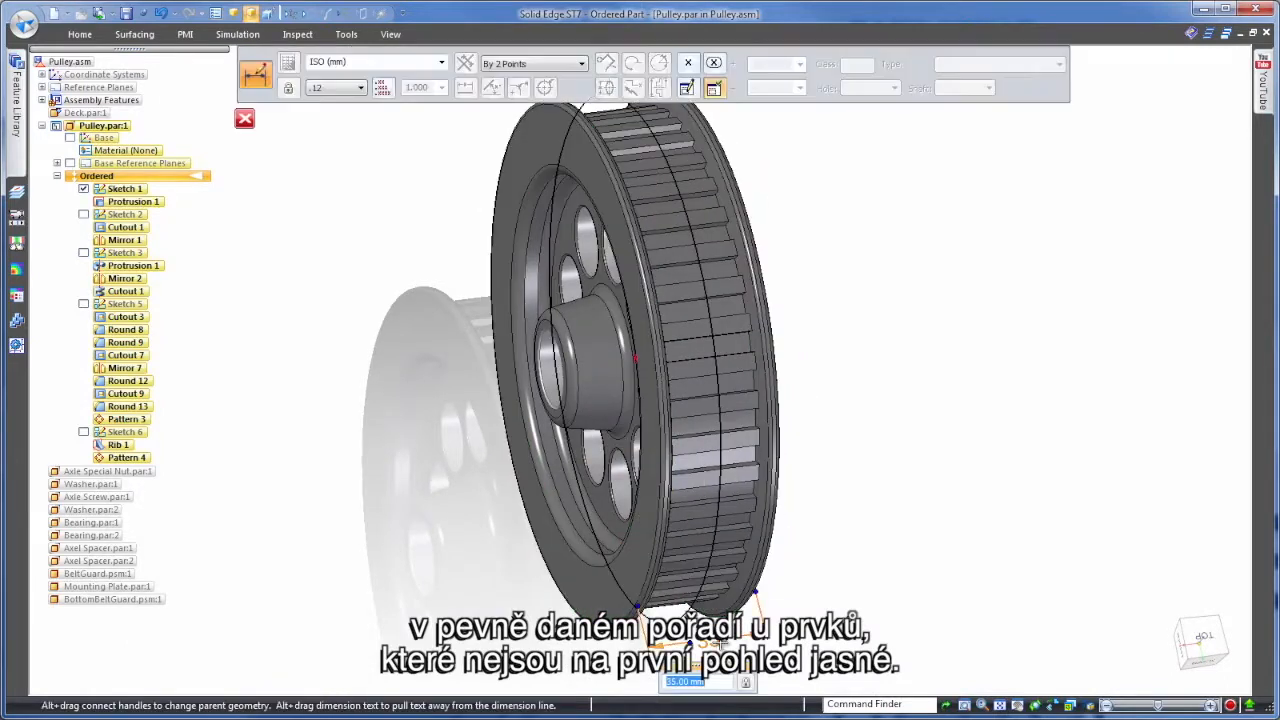
key(Return)
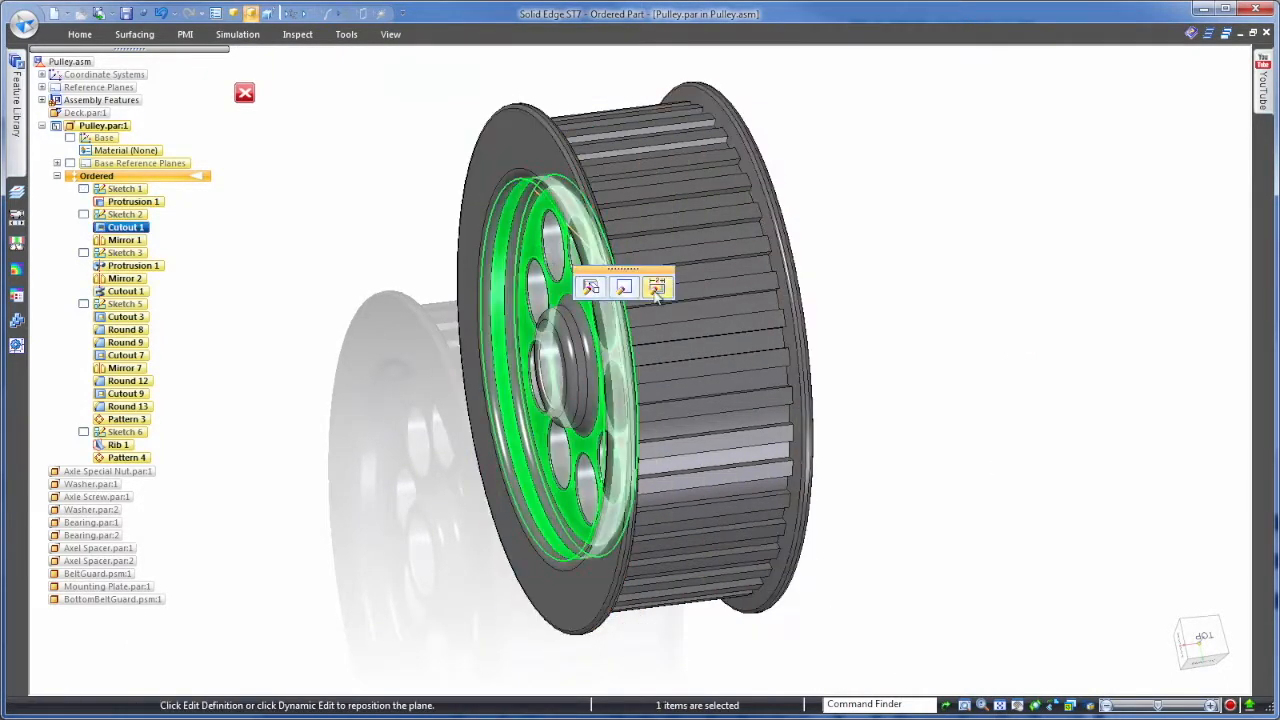
click(615, 584)
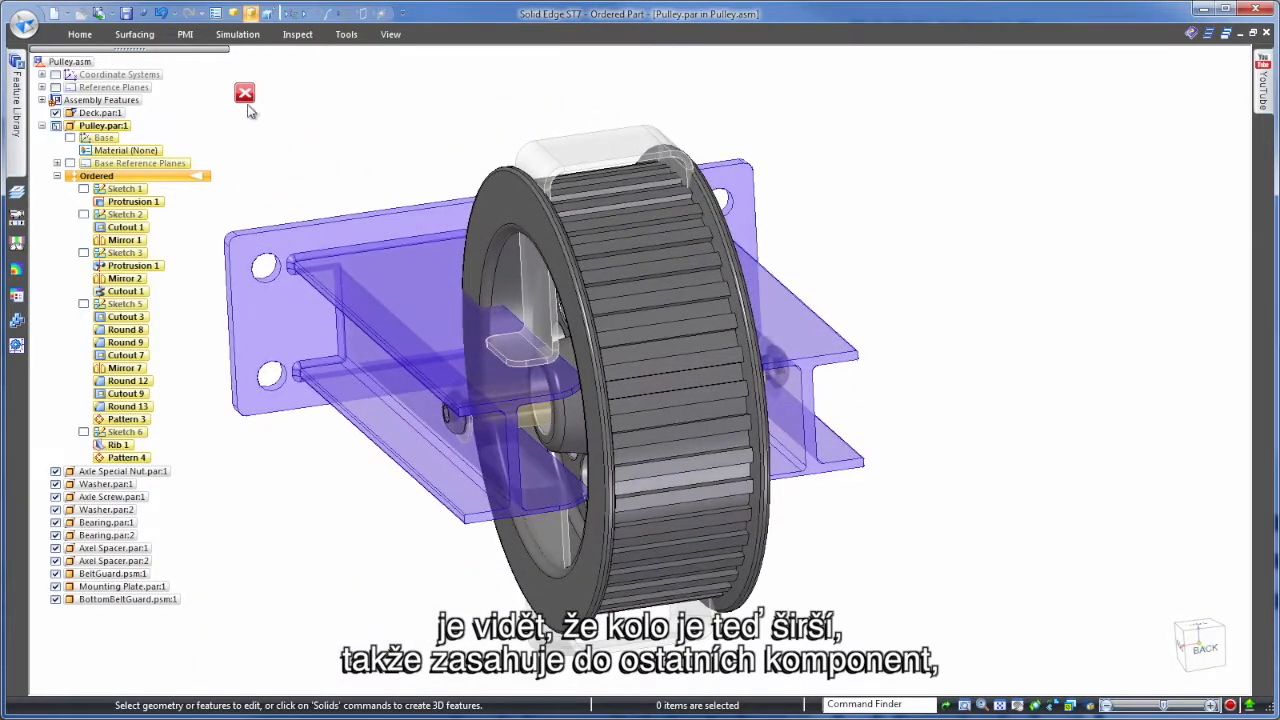
- Return to the Pulley.asm assembly and hide Pulley.par:1 to expose the surrounding components
click(245, 96)
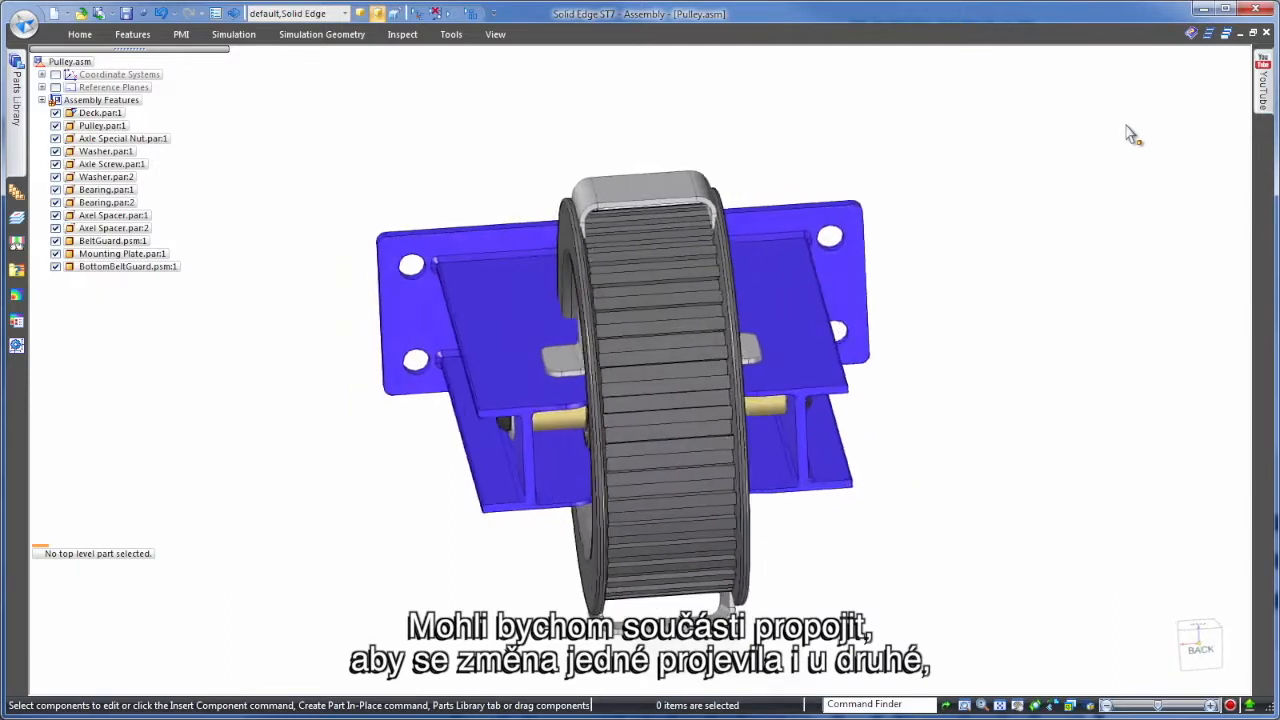
click(1199, 647)
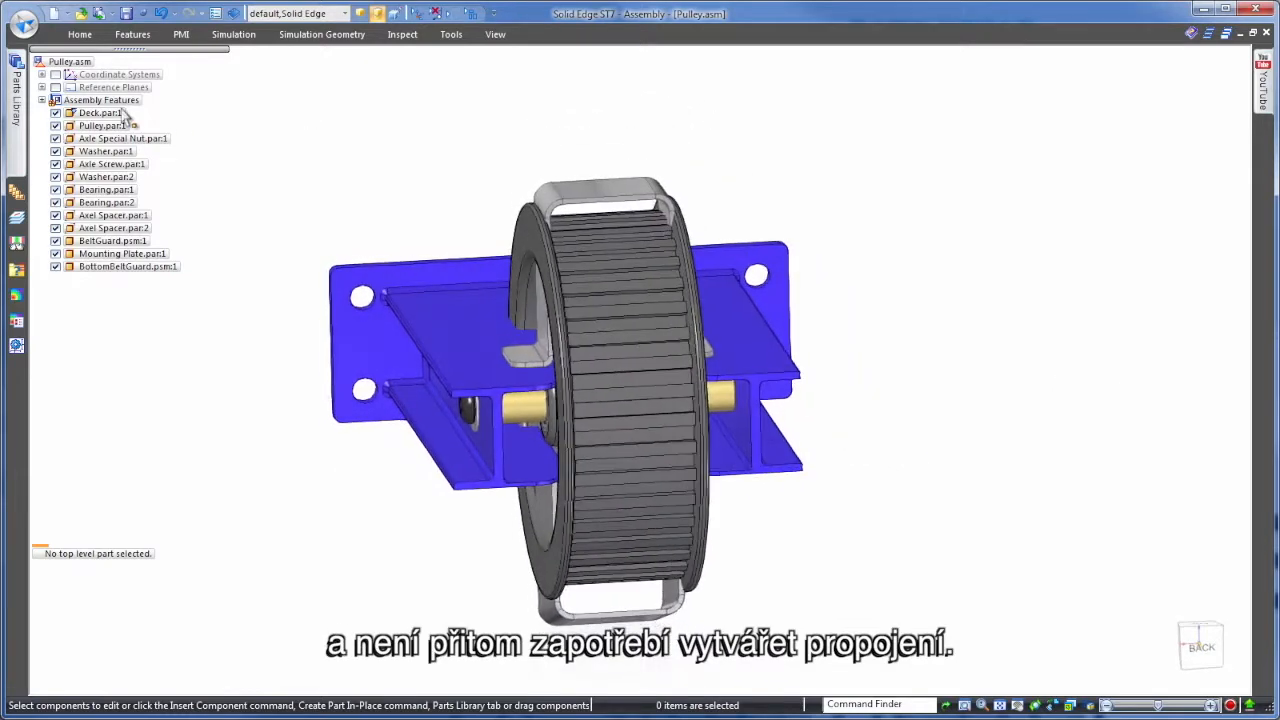
click(56, 126)
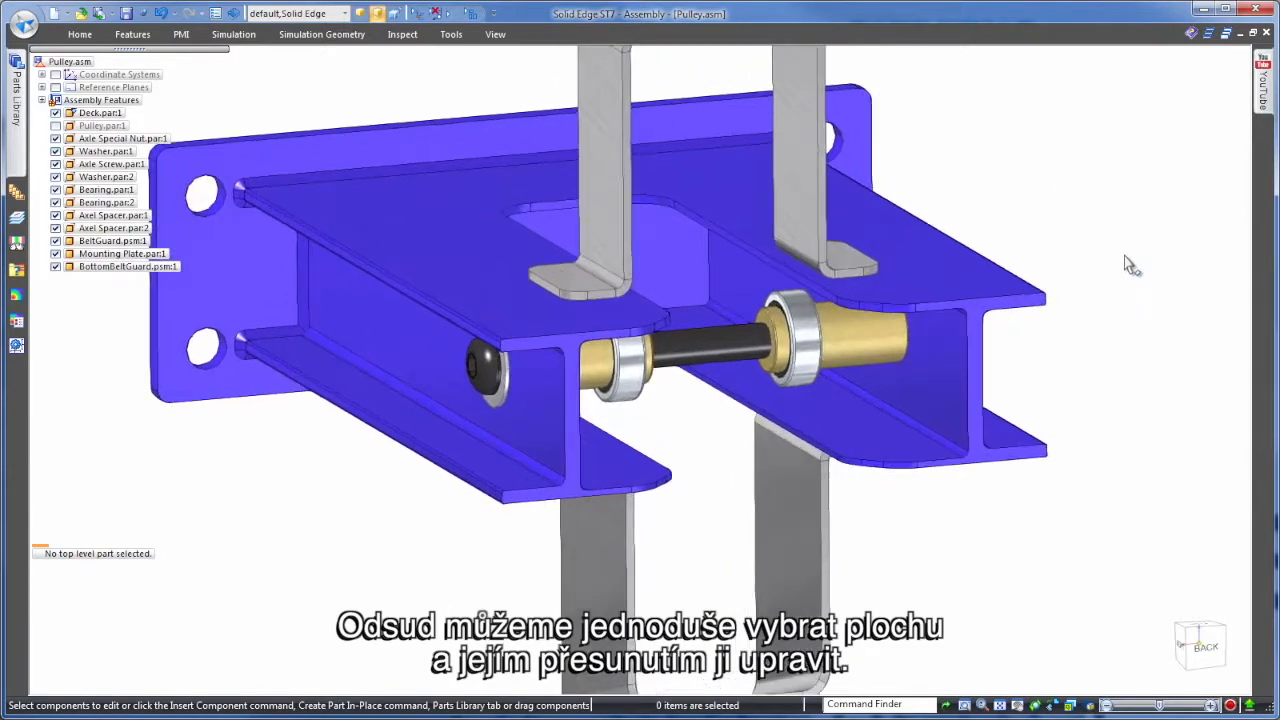
- Try to move the lower slot's inner side face on the deck, with Live Rules preserving symmetry
click(735, 405)
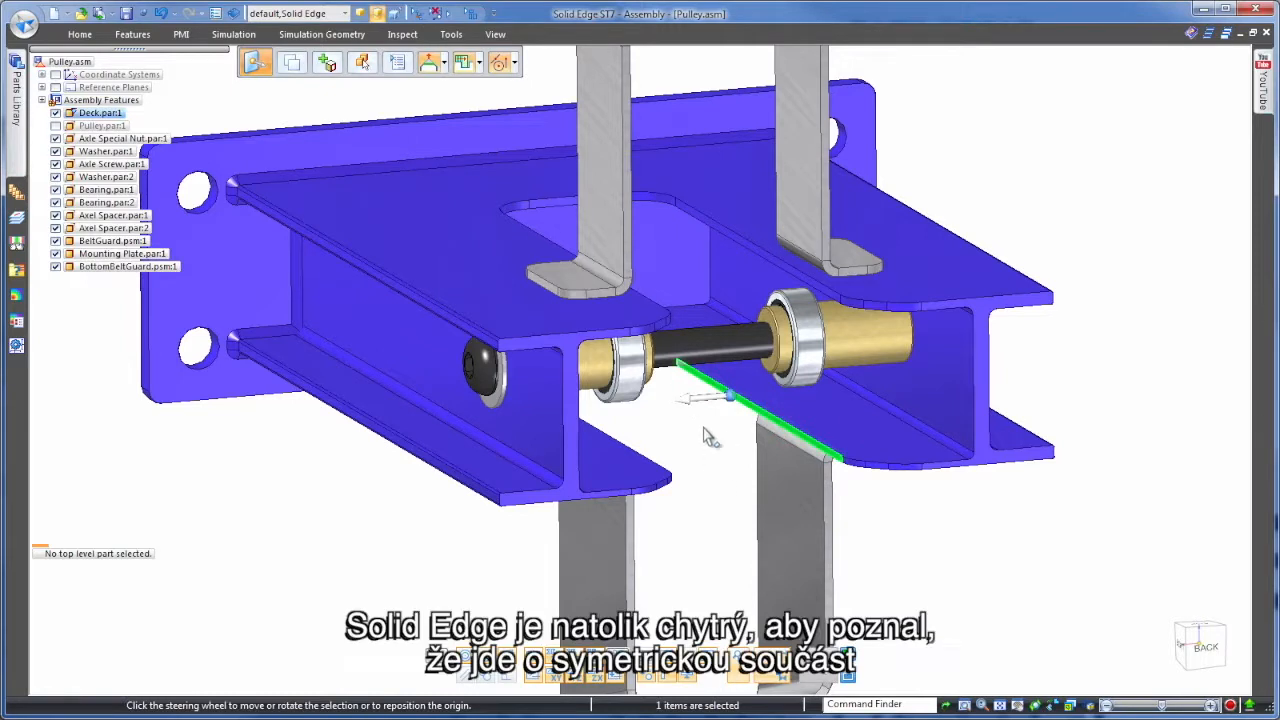
click(705, 408)
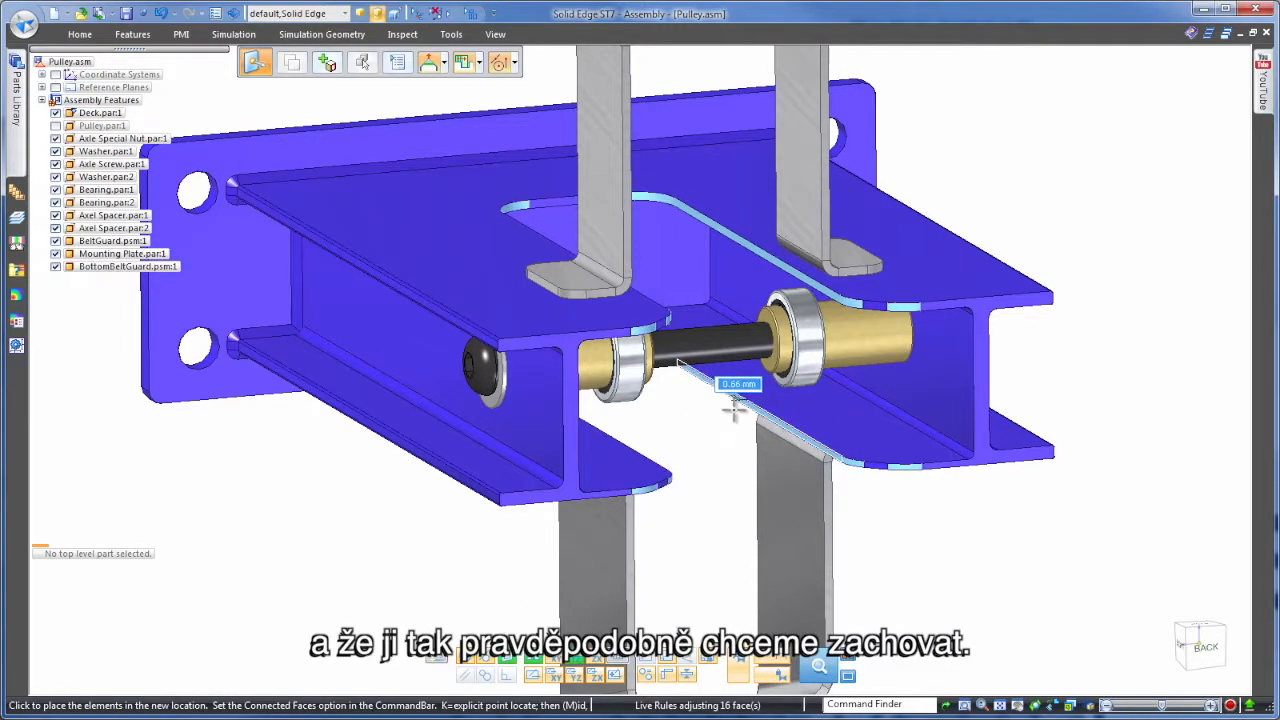
click(735, 408)
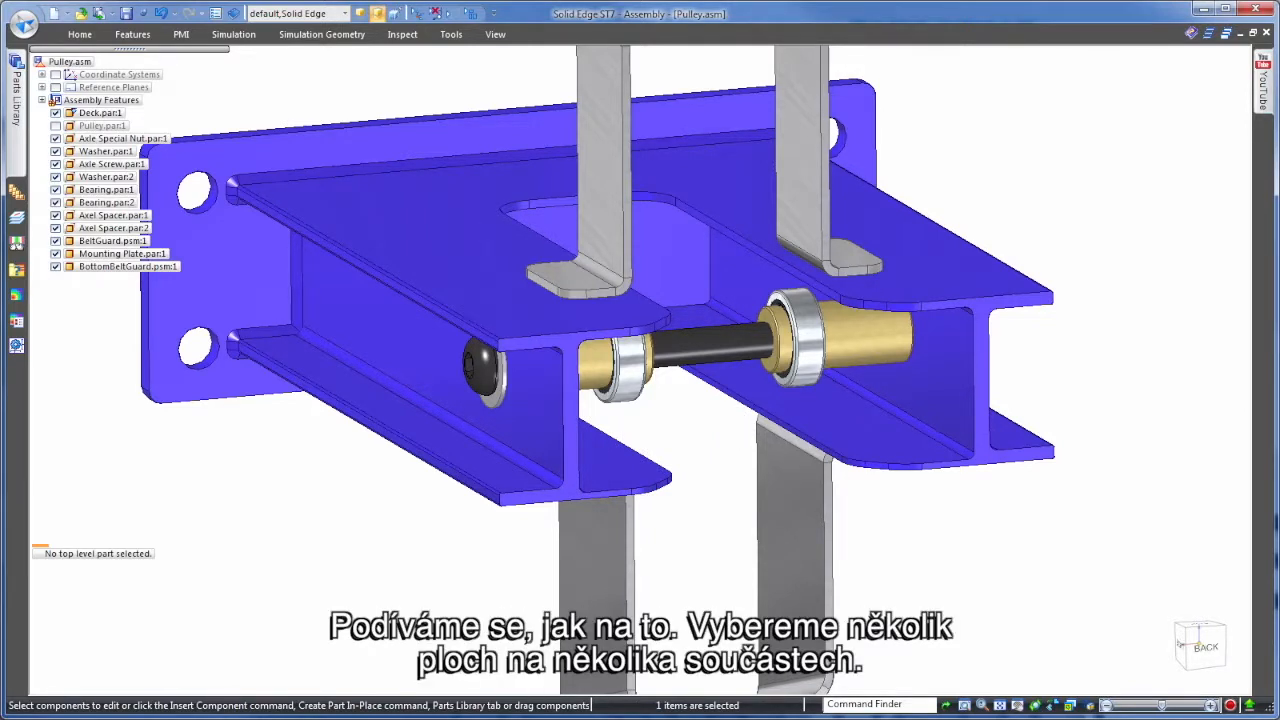
- Move the deck slot face, Axel Spacer.par:2 end face and matching side and tab end faces of both belt guards outward together
click(737, 406)
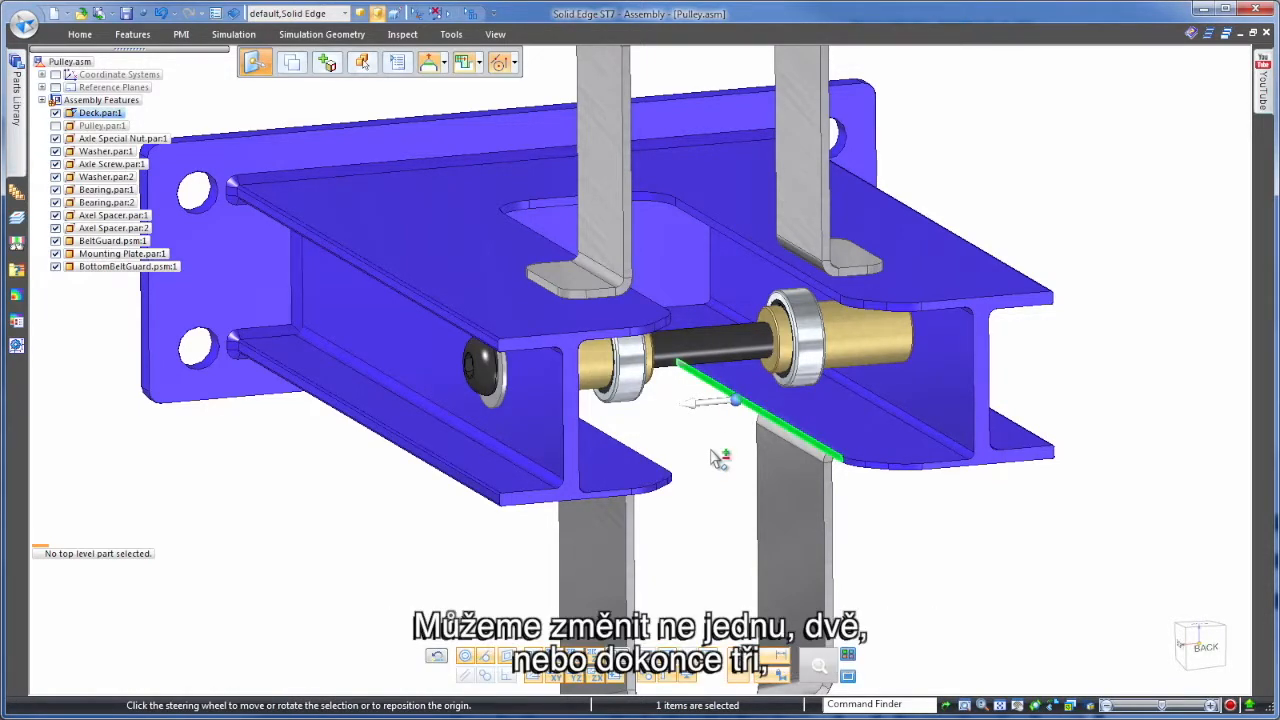
click(772, 372)
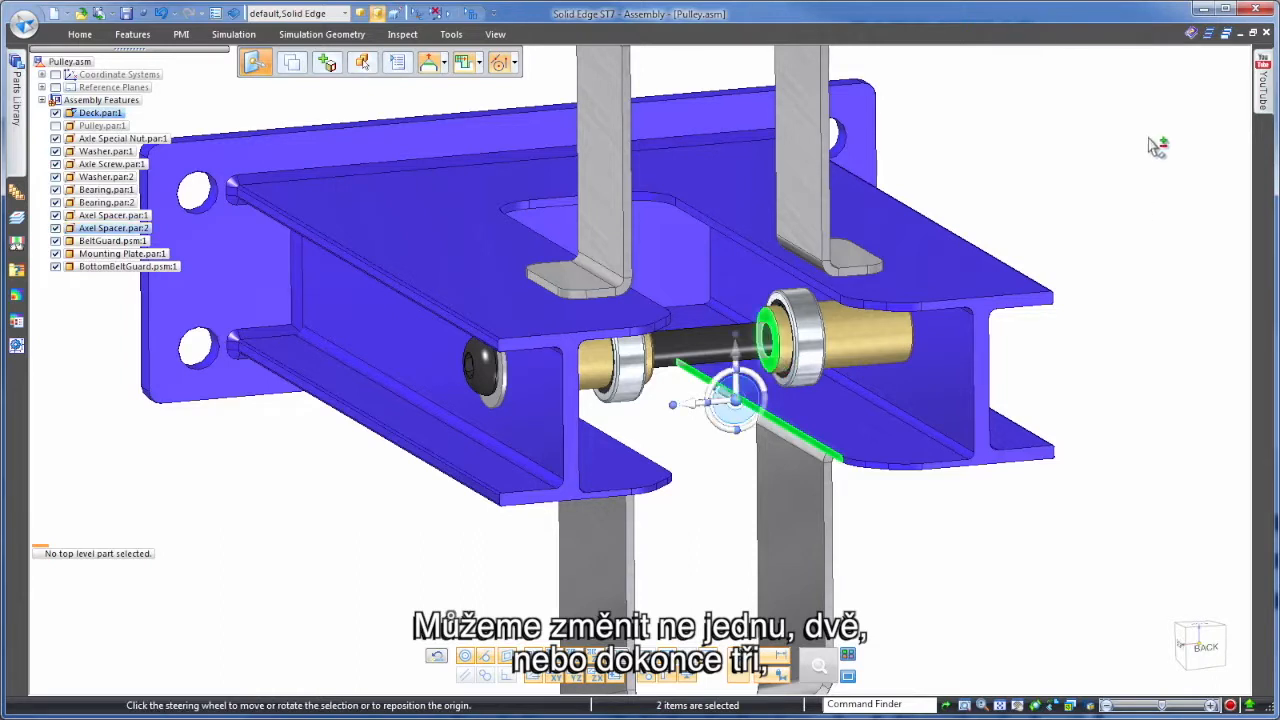
middle_drag(1152, 128, 879, 64)
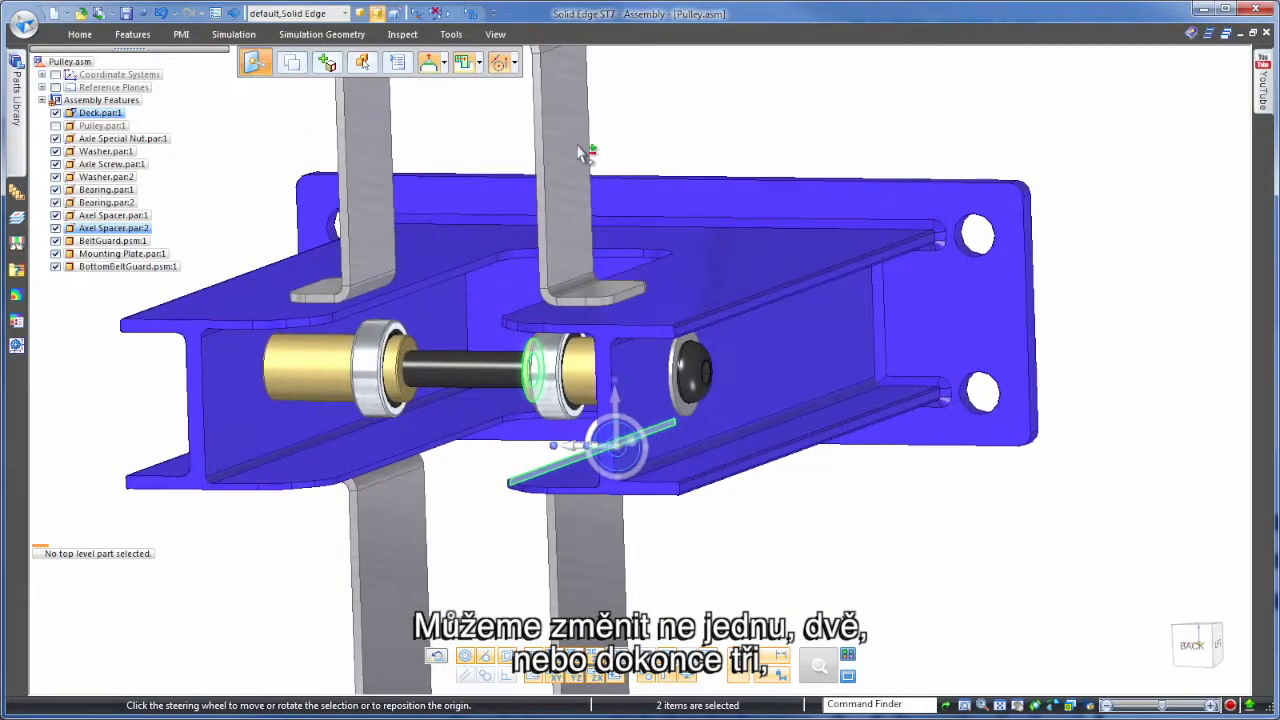
click(582, 148)
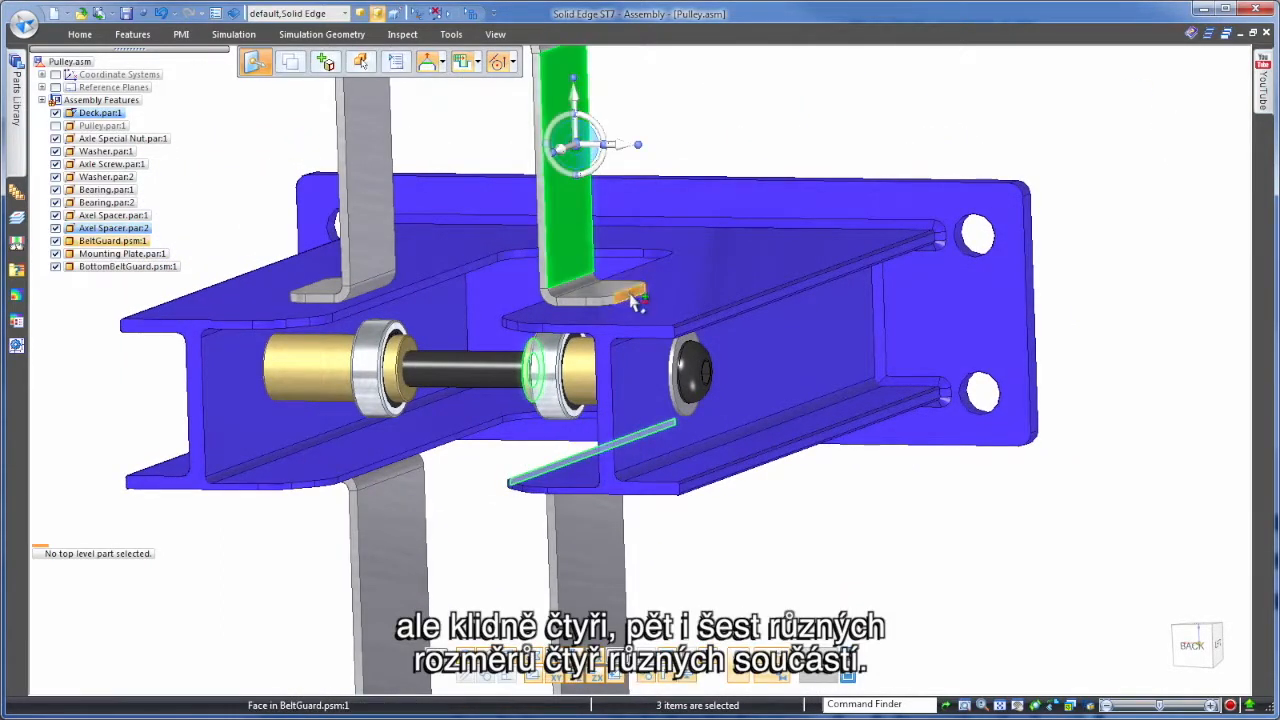
middle_drag(988, 103, 757, 295)
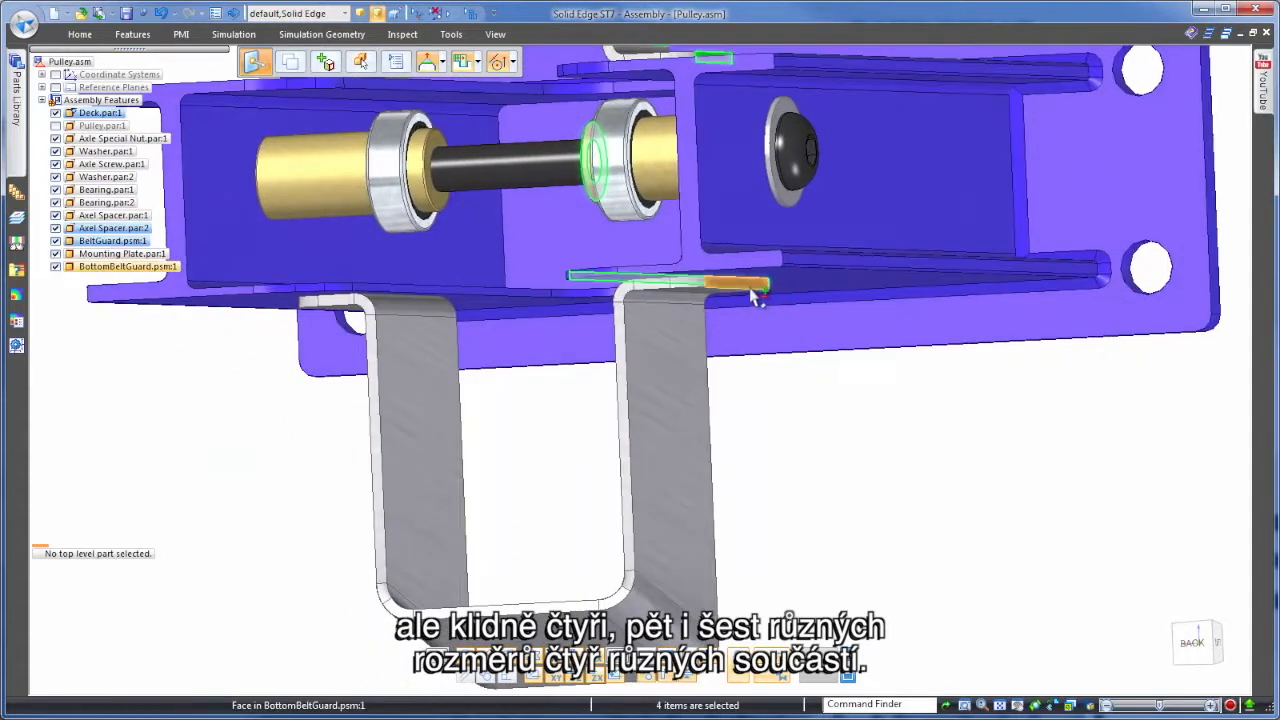
click(670, 390)
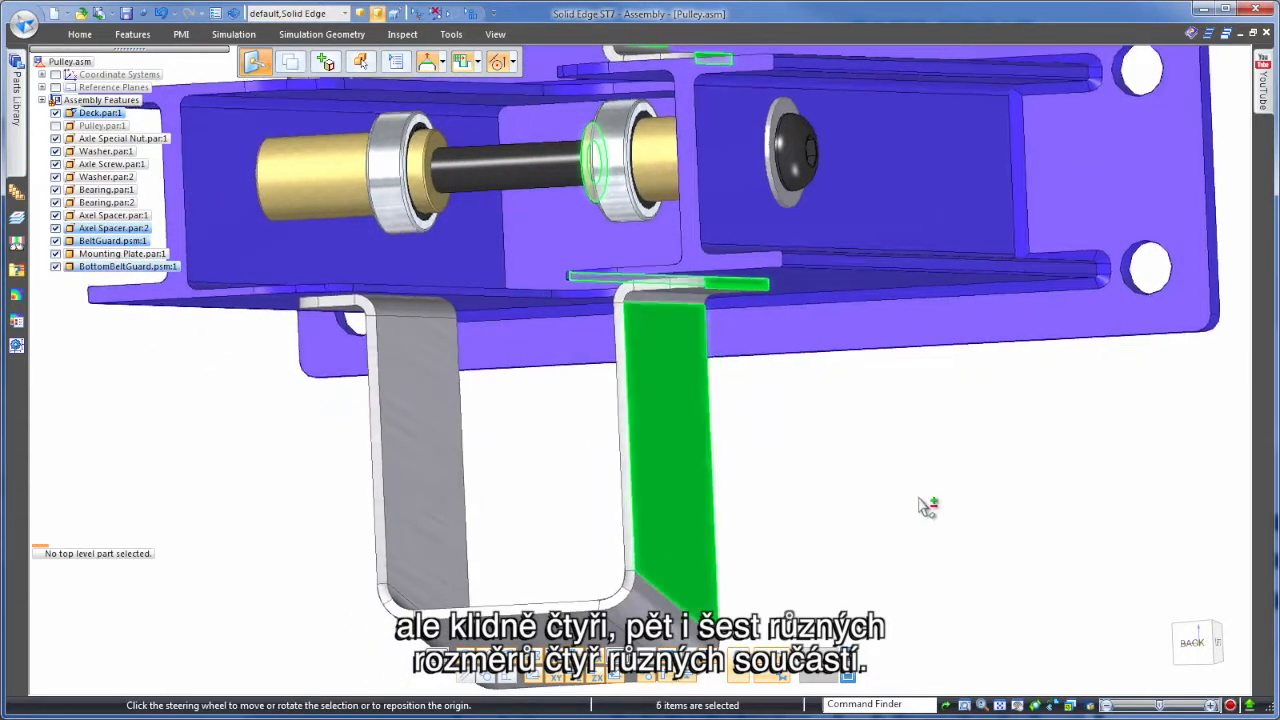
middle_drag(929, 509, 1130, 95)
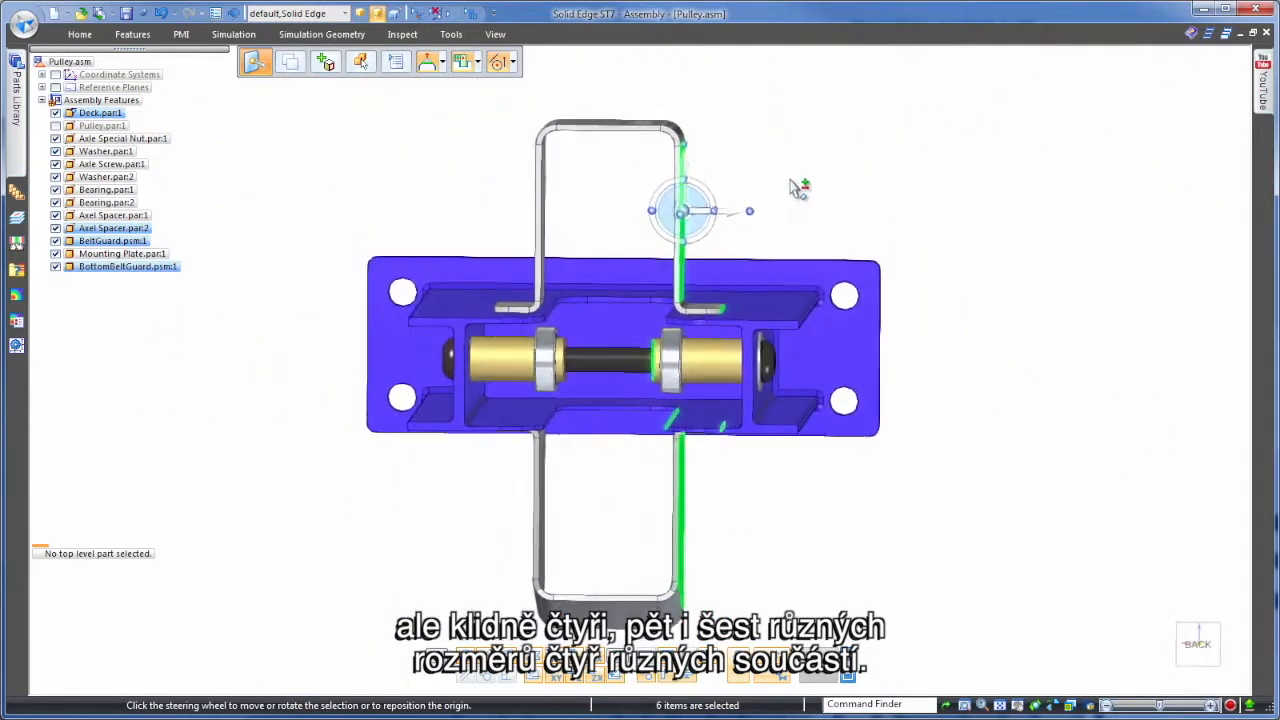
click(744, 226)
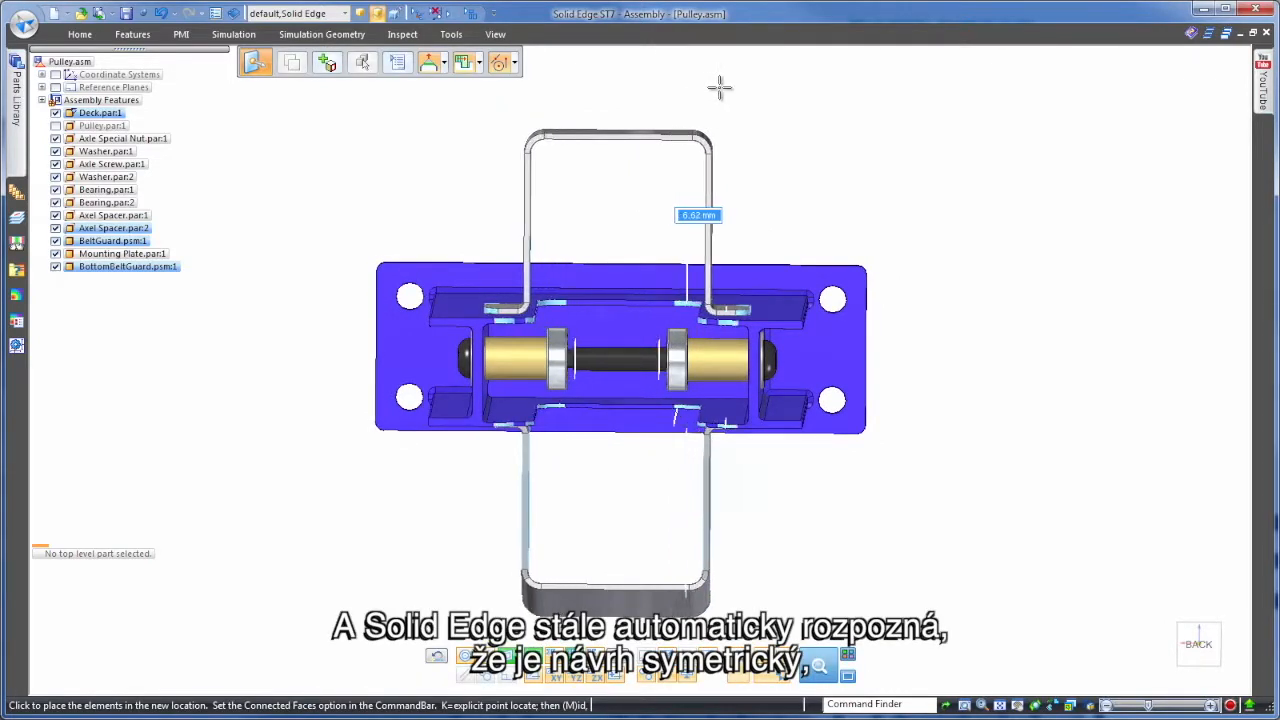
key(ctrl+i)
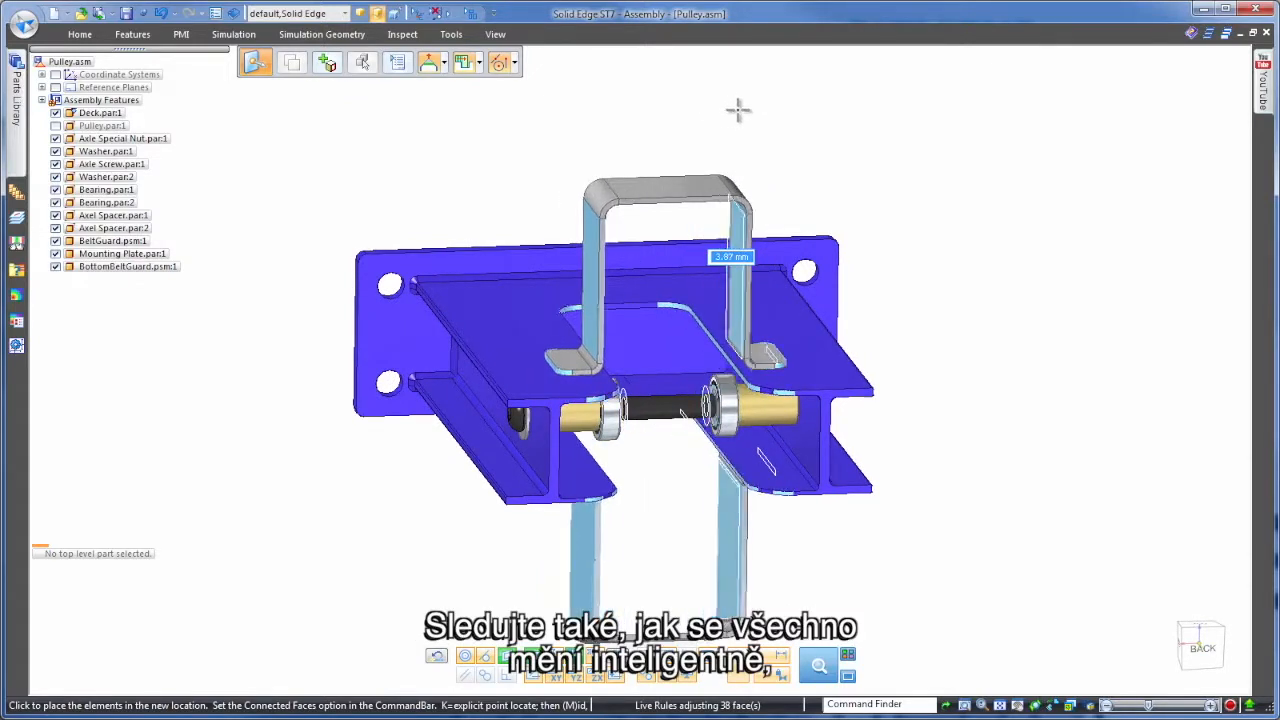
key(Return)
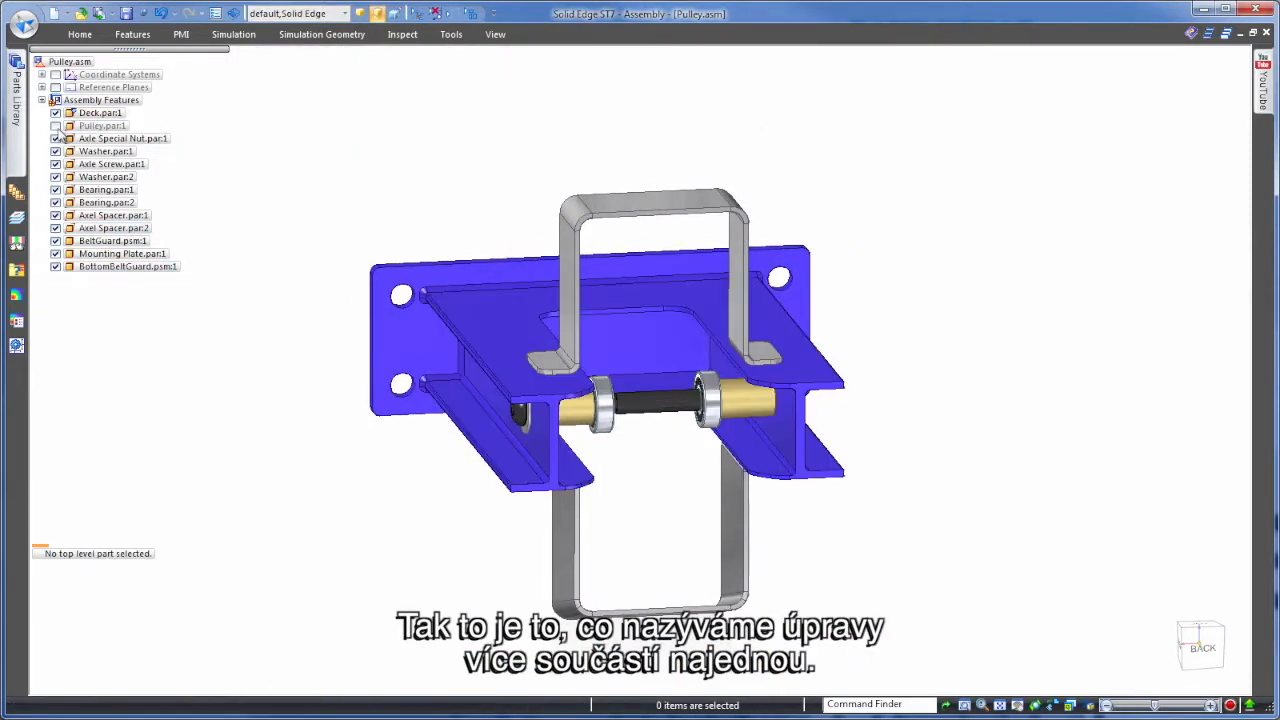
- Show Pulley.par:1 again and view the assembly from its rear left side
click(57, 127)
middle_drag(776, 55, 866, 161)
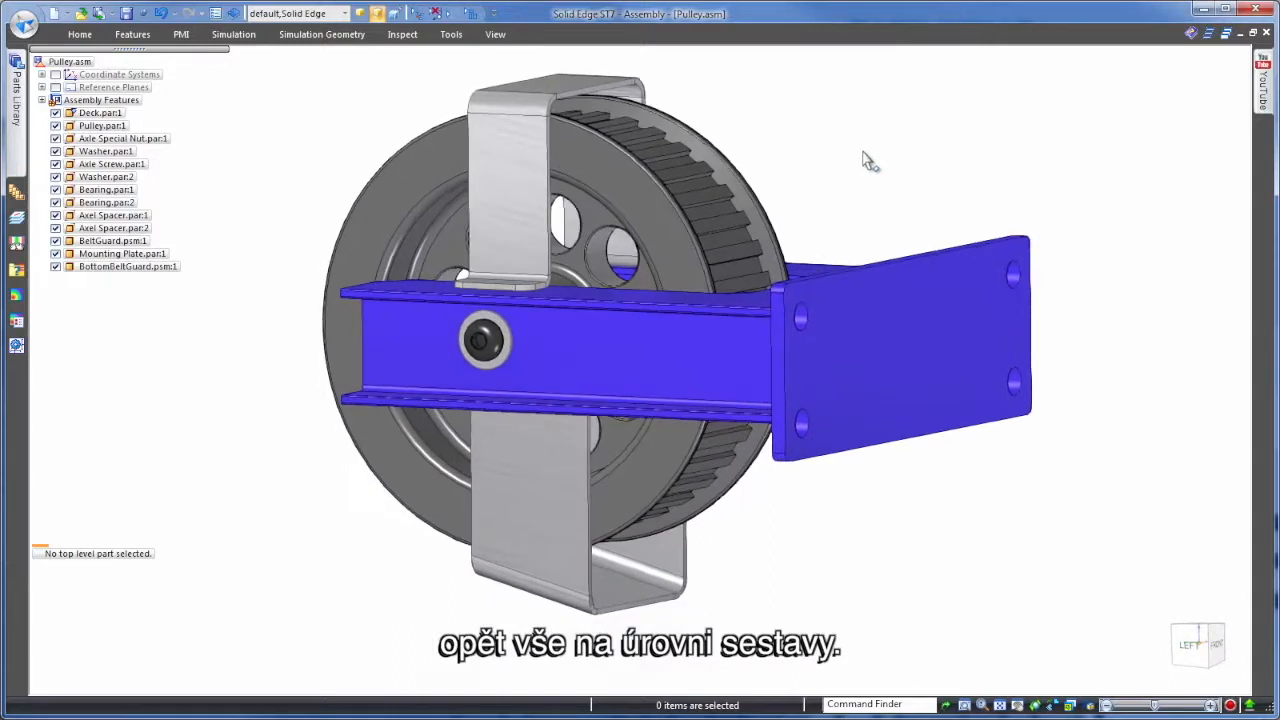
- Make the rear side face of BottomBeltGuard.psm:1 coplanar with the matching rear side face of BeltGuard.psm:1
click(605, 514)
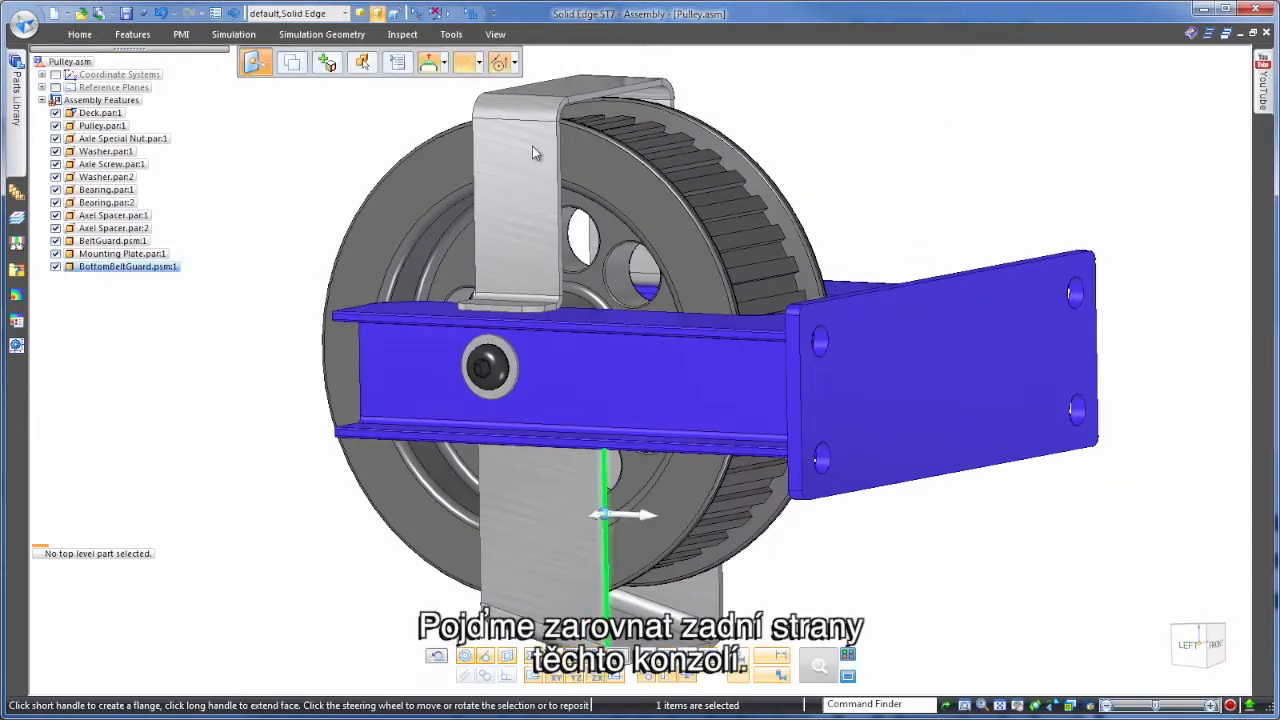
click(80, 34)
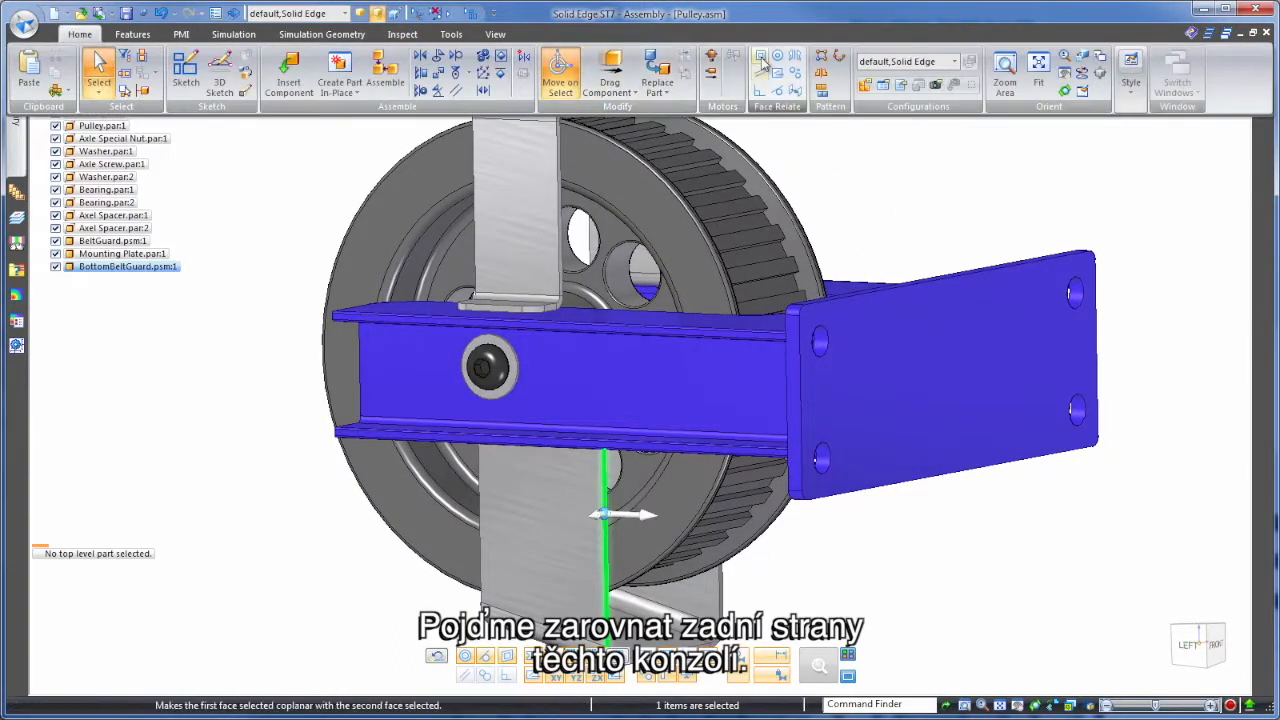
click(765, 62)
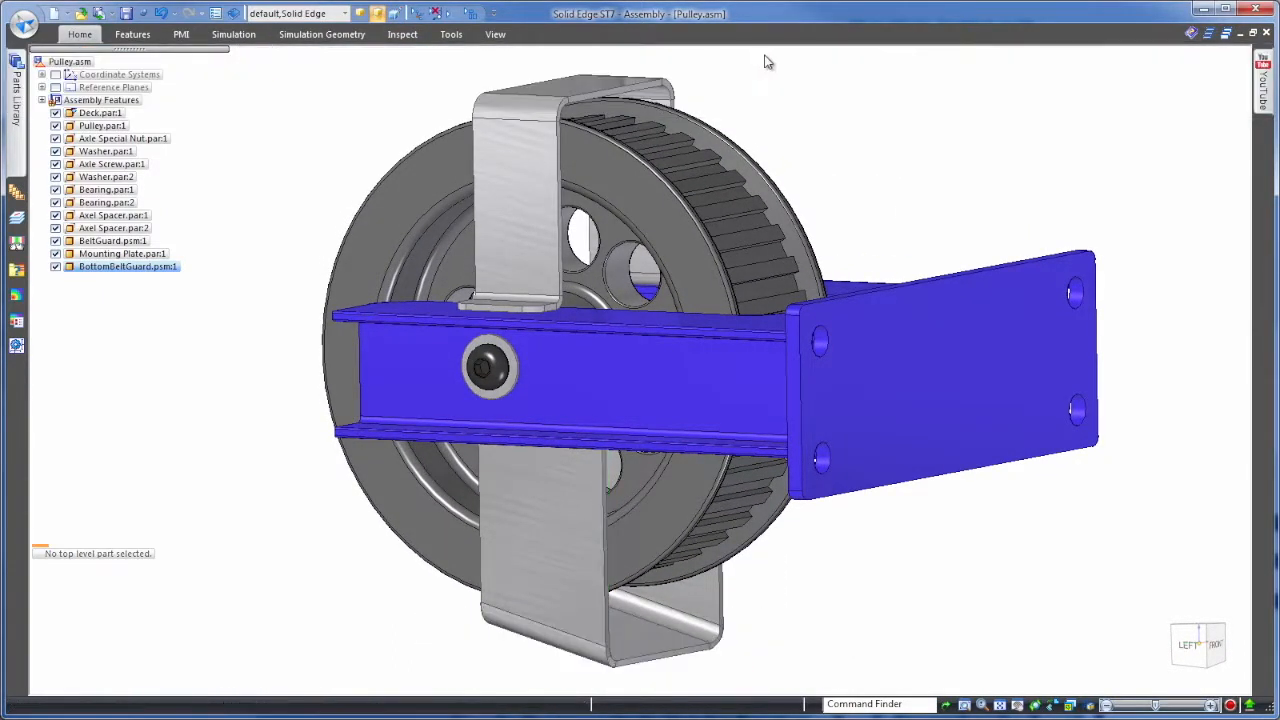
right_click(564, 194)
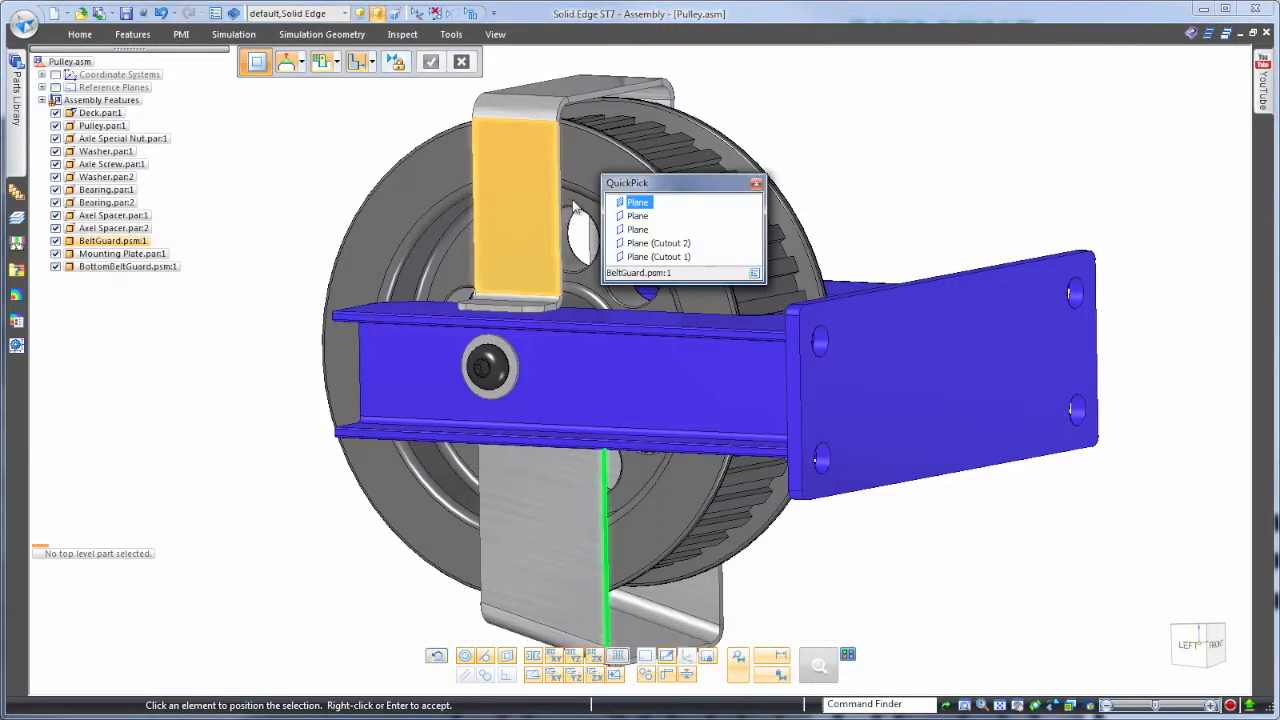
click(630, 222)
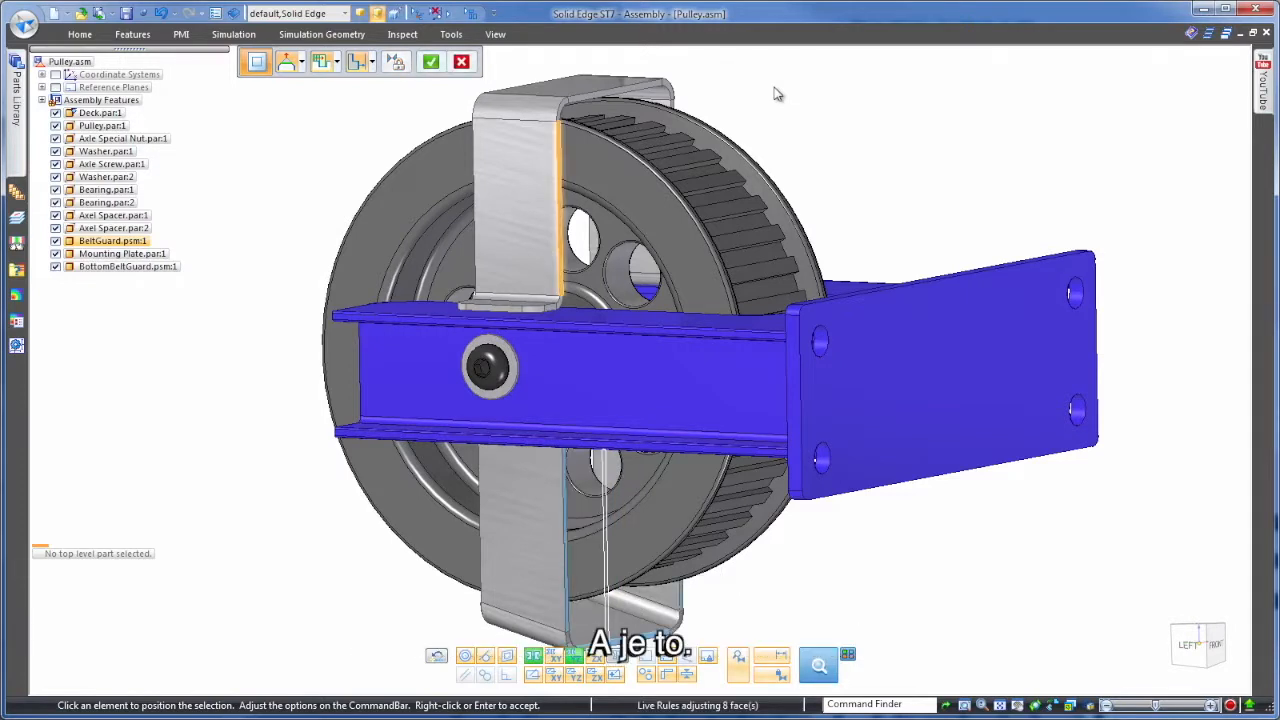
right_click(778, 94)
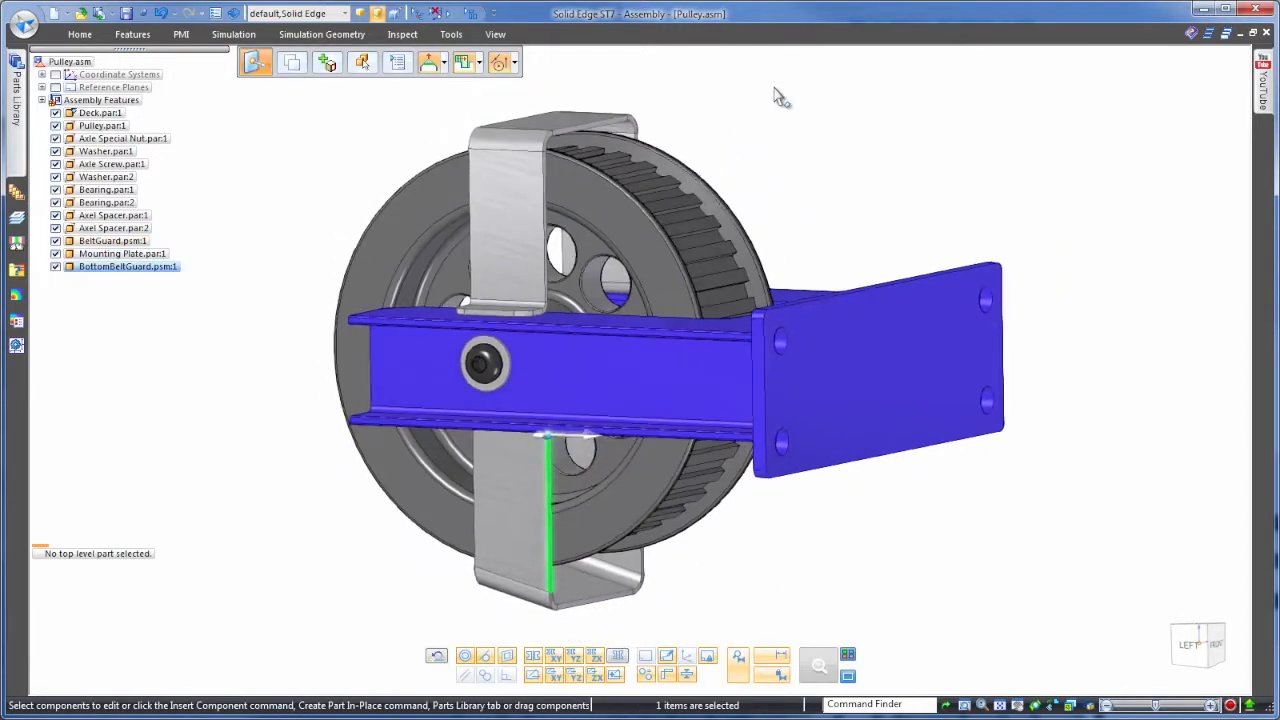
- Select all faces coplanar with the bottom guard's rear side face and make both belt guards' rear faces coplanar with the deck slot's rear face
key(space)
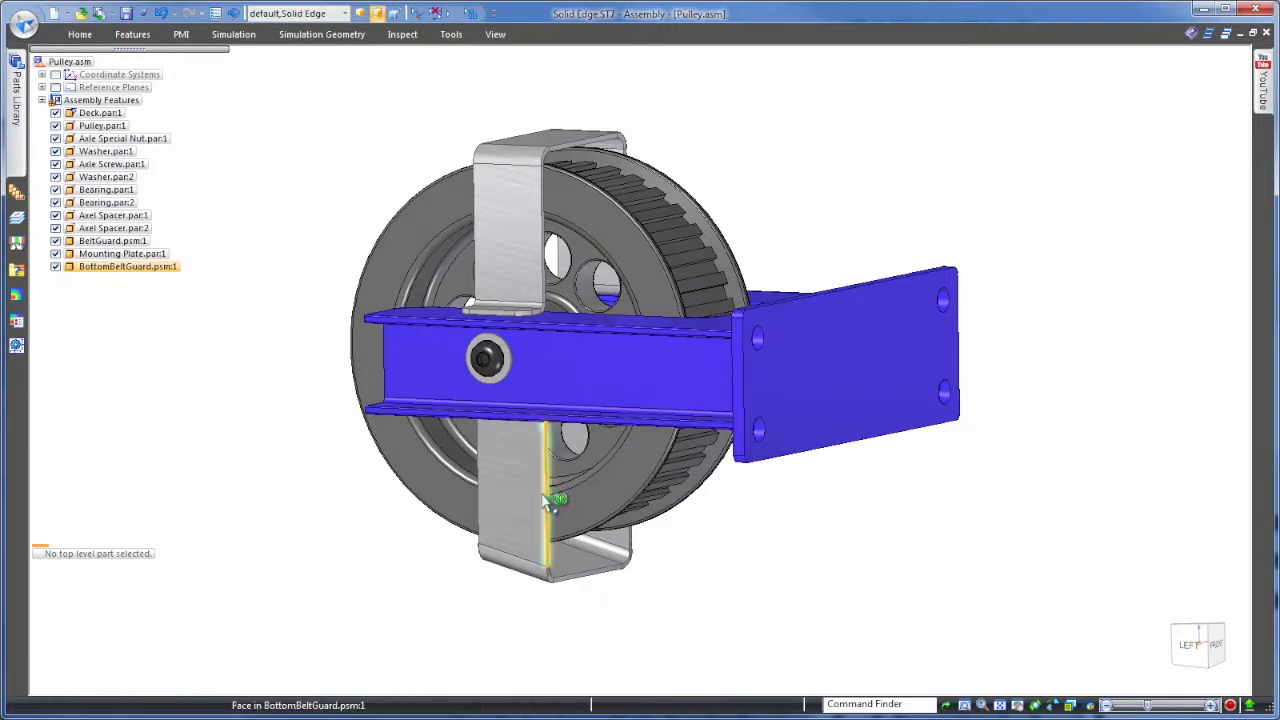
right_click(548, 503)
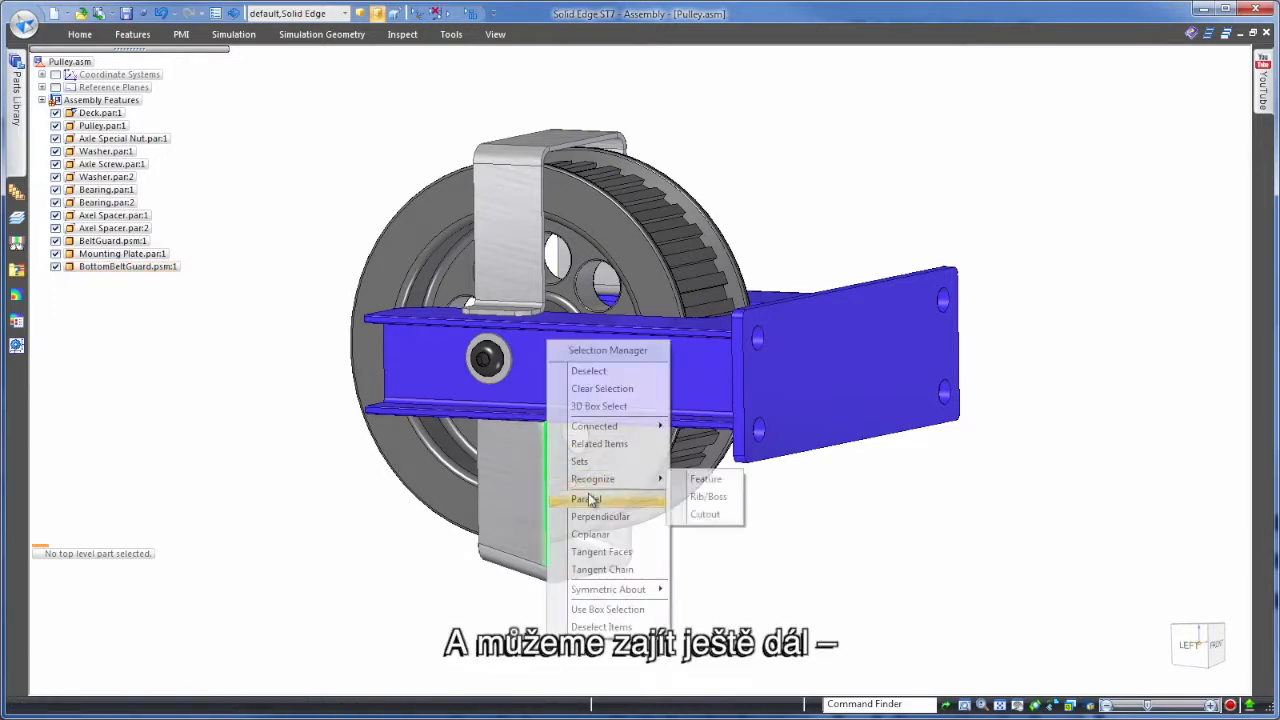
click(590, 534)
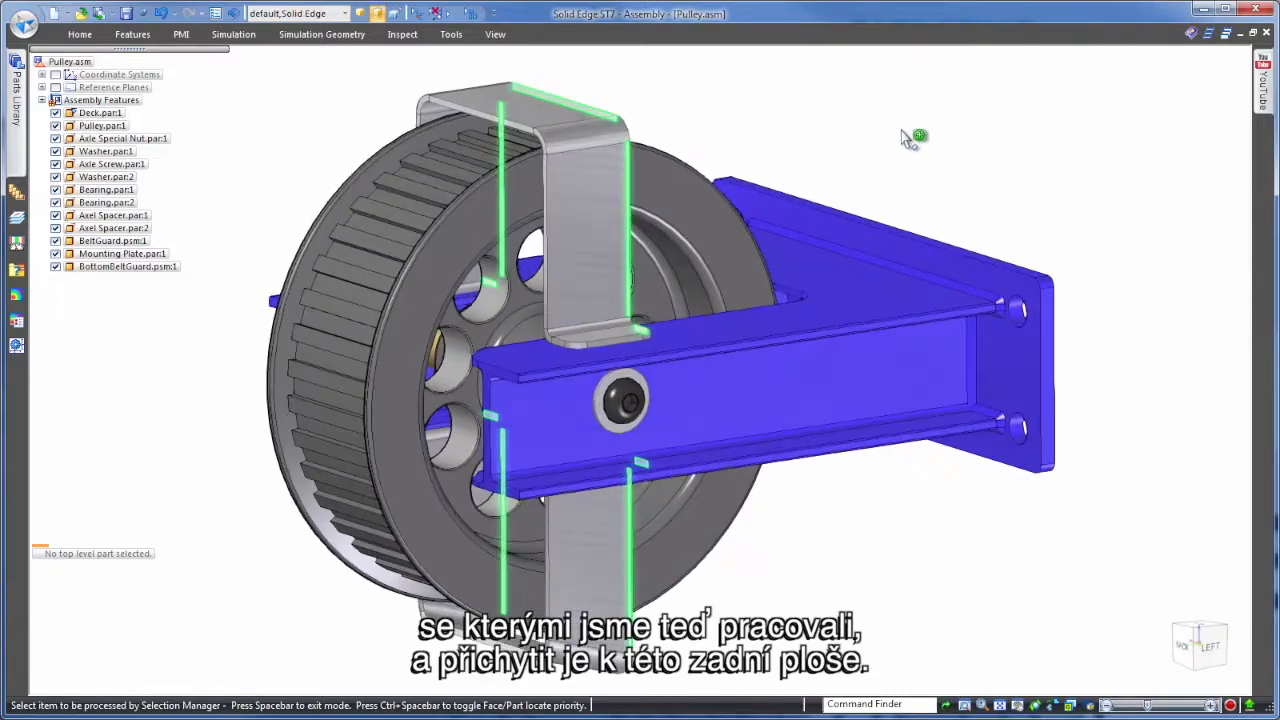
key(space)
click(76, 35)
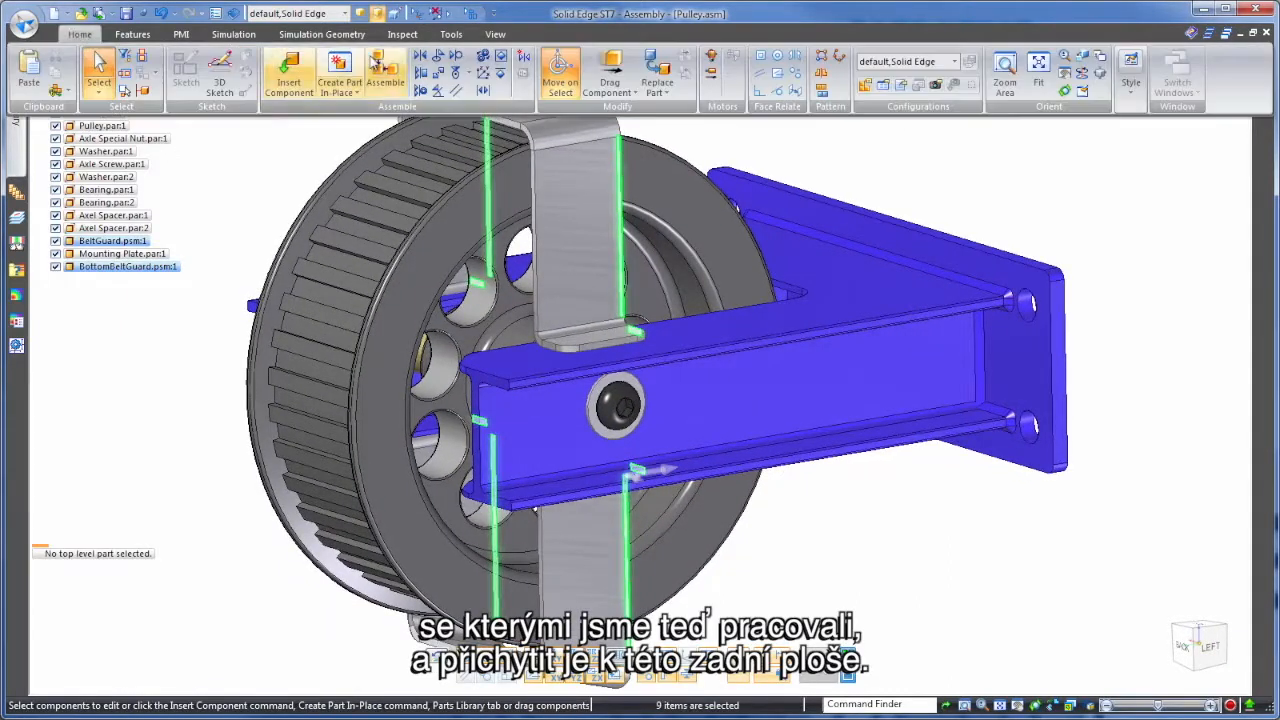
click(775, 75)
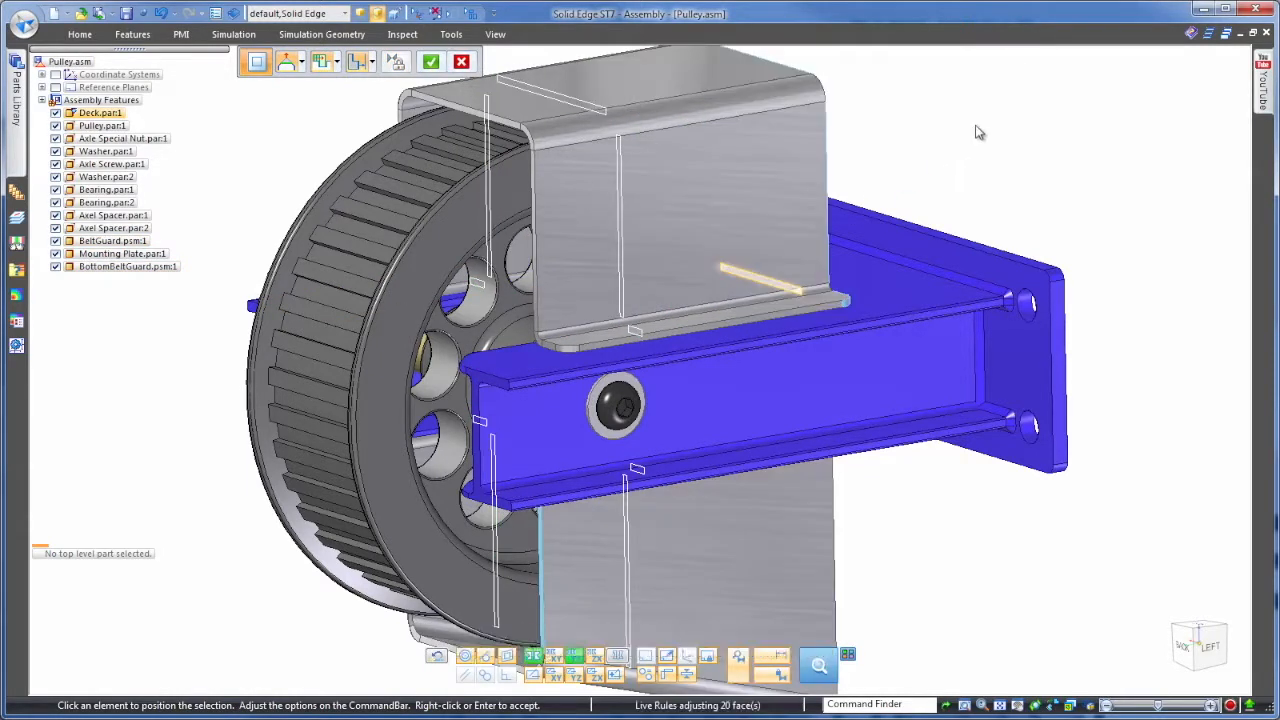
scroll(978, 132, down, 3)
key(ctrl+l)
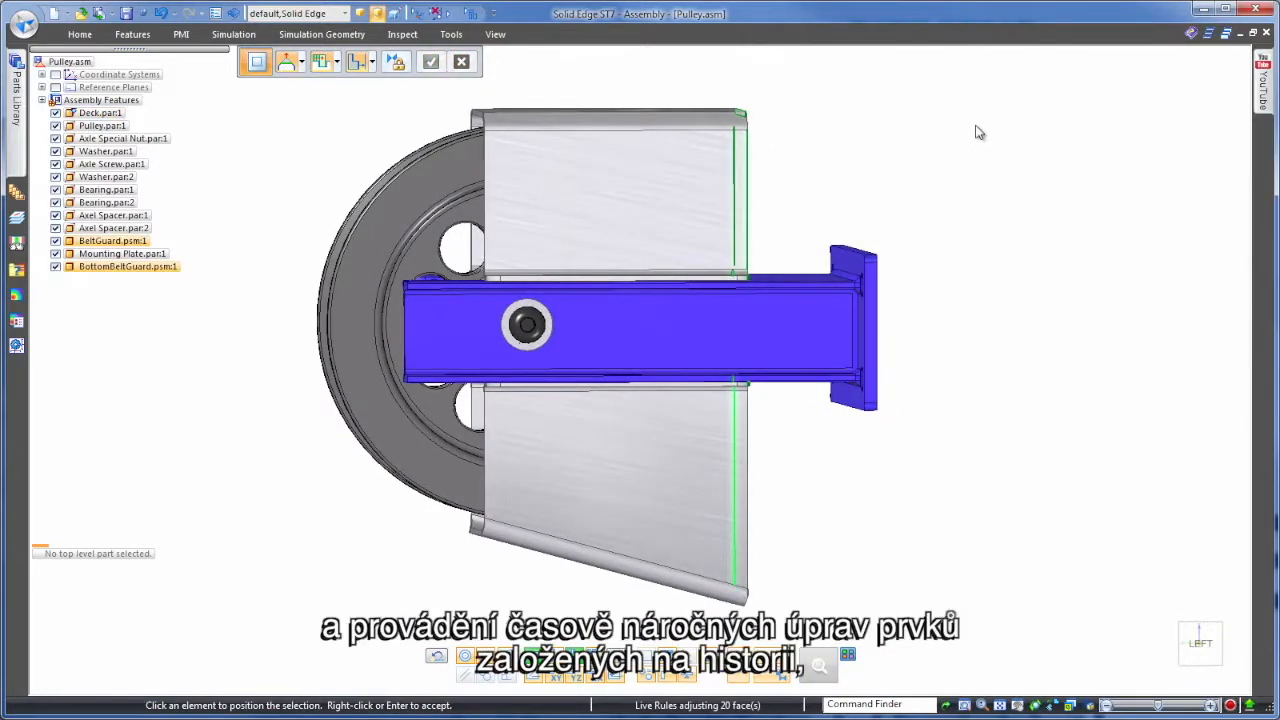
key(Escape)
key(ctrl+i)
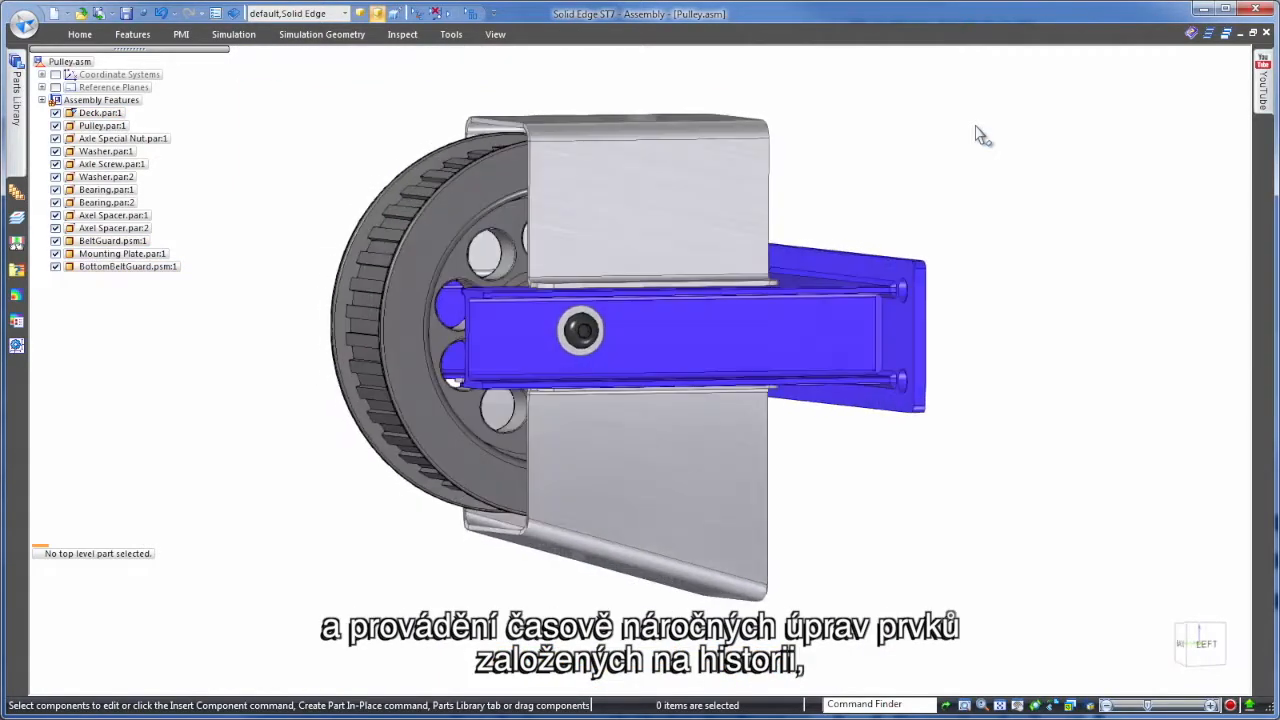